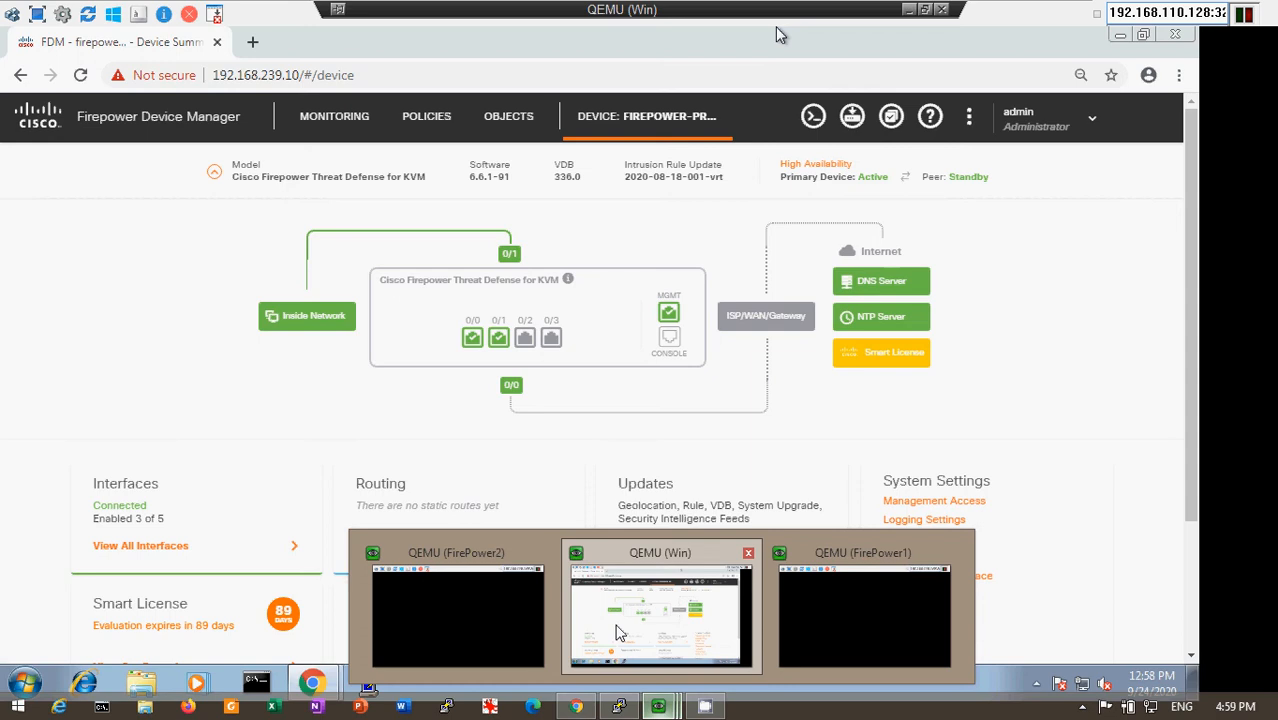
- Switch to the Win virtual machine and review the primary firewall's High Availability configuration, ending on its device summary
left_click(617, 632)
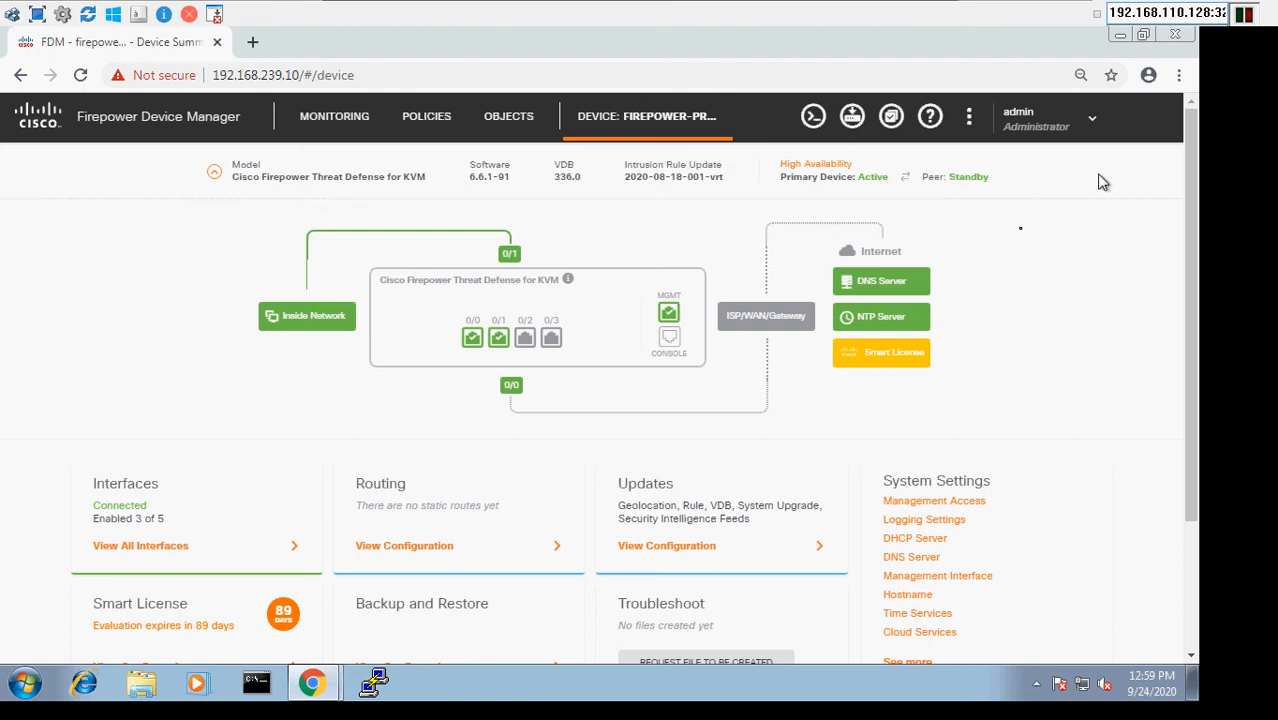
left_click(843, 174)
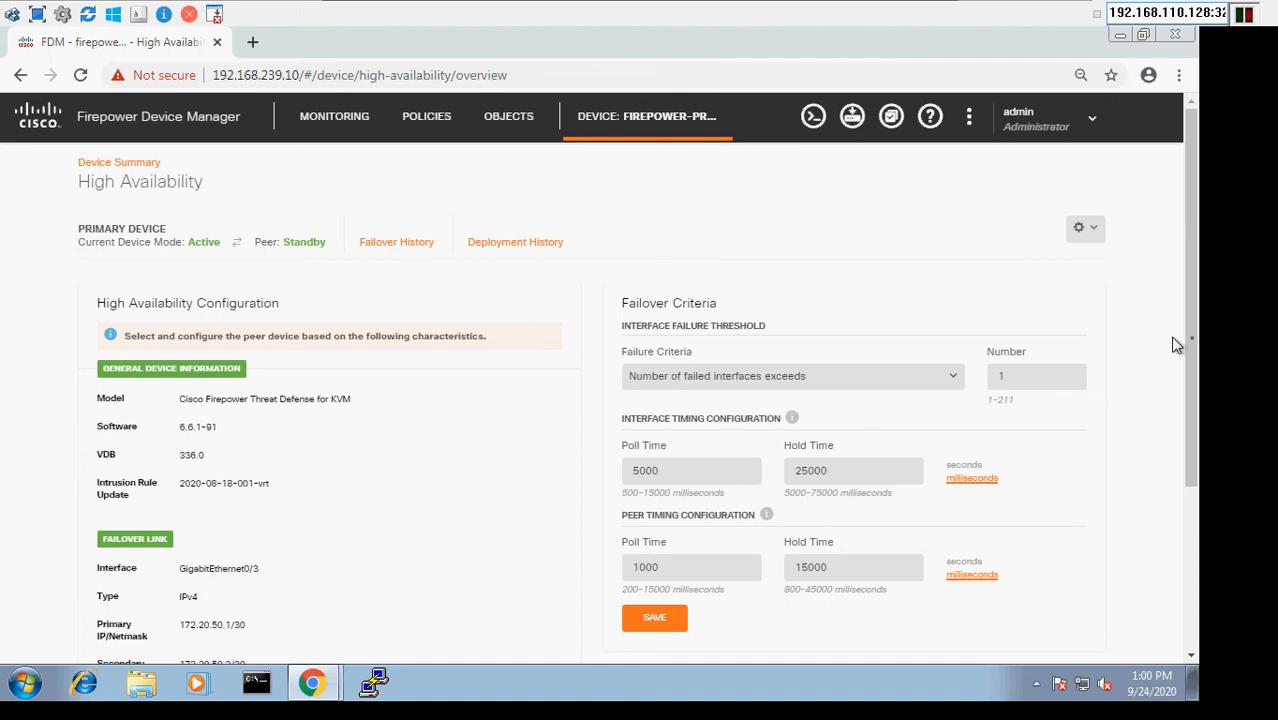
mouse_move(1195, 345)
left_mouse_down()
mouse_move(1195, 522)
mouse_move(1193, 327)
left_mouse_up()
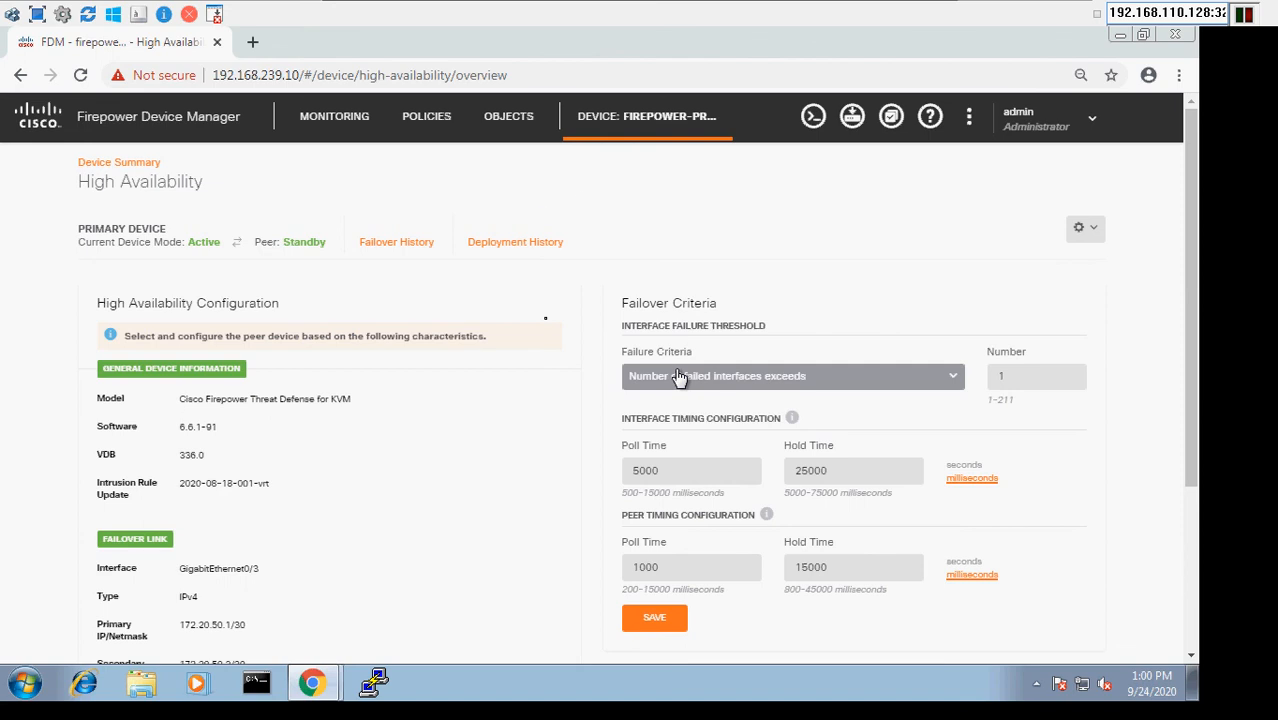
left_click(659, 131)
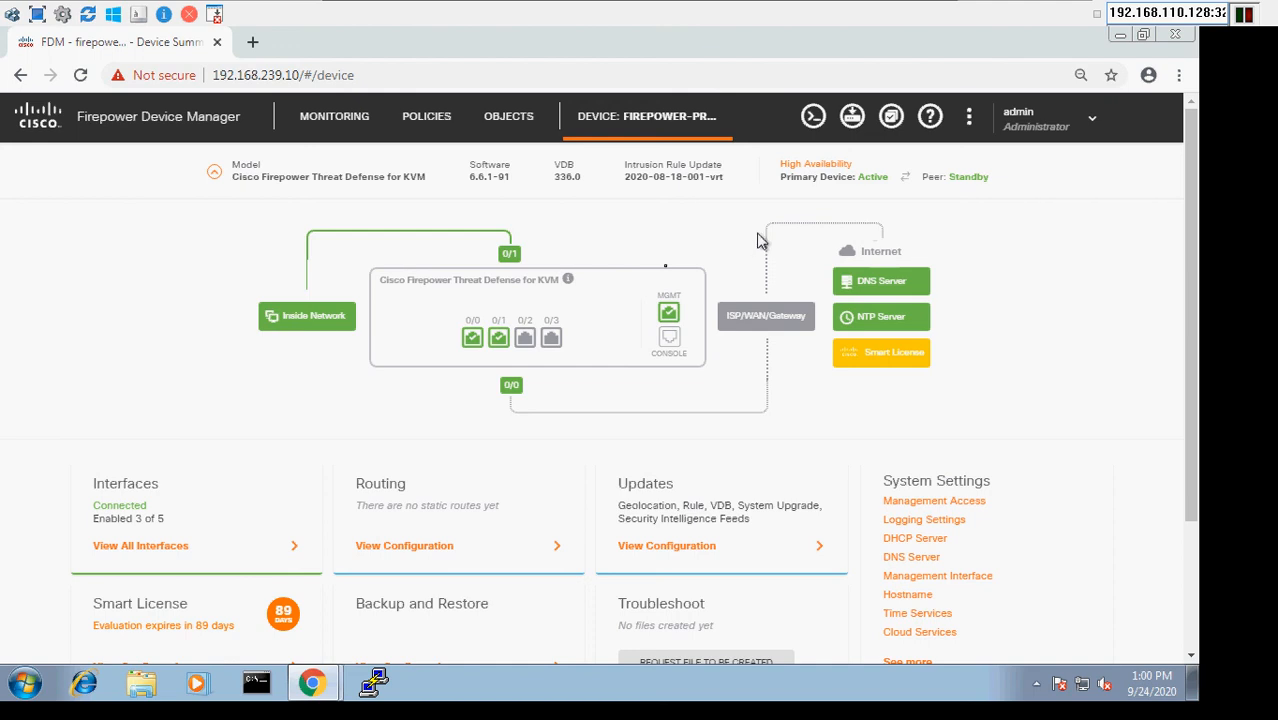
- Inspect the primary and standby IPv4 addresses of the outside interface GigabitEthernet0/0, leaving its settings as they are
mouse_move(471, 322)
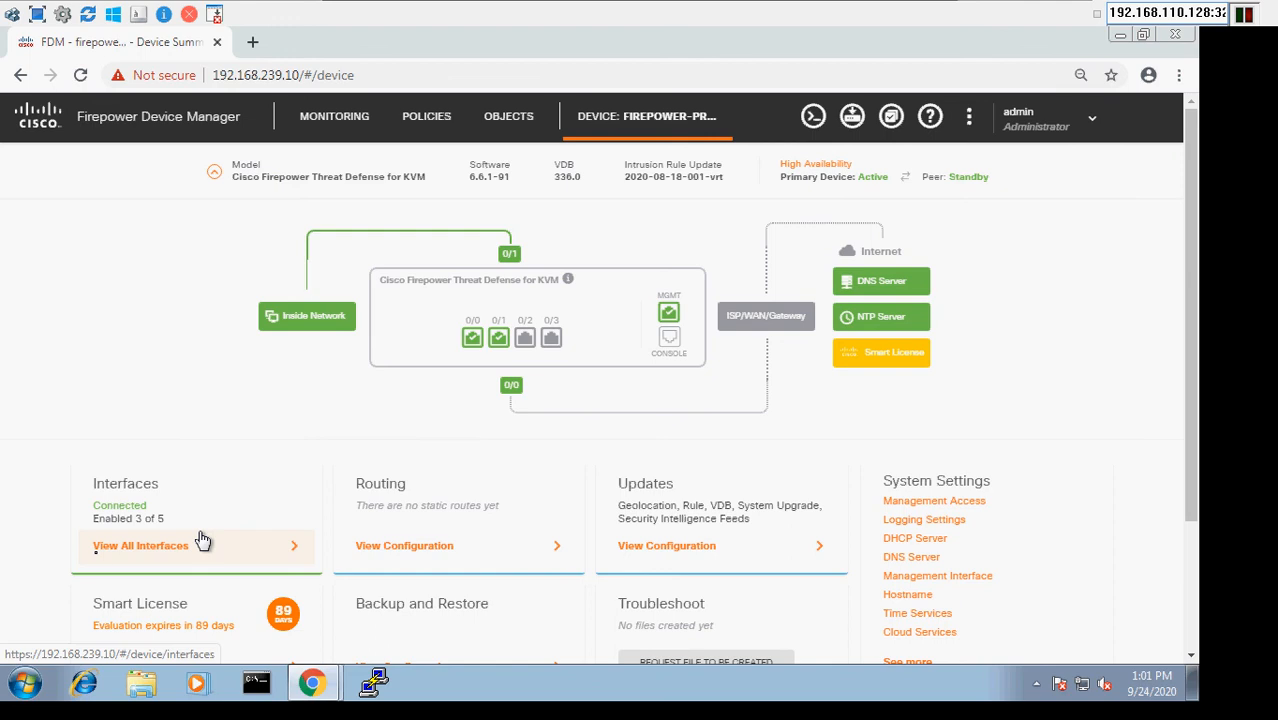
left_click(123, 554)
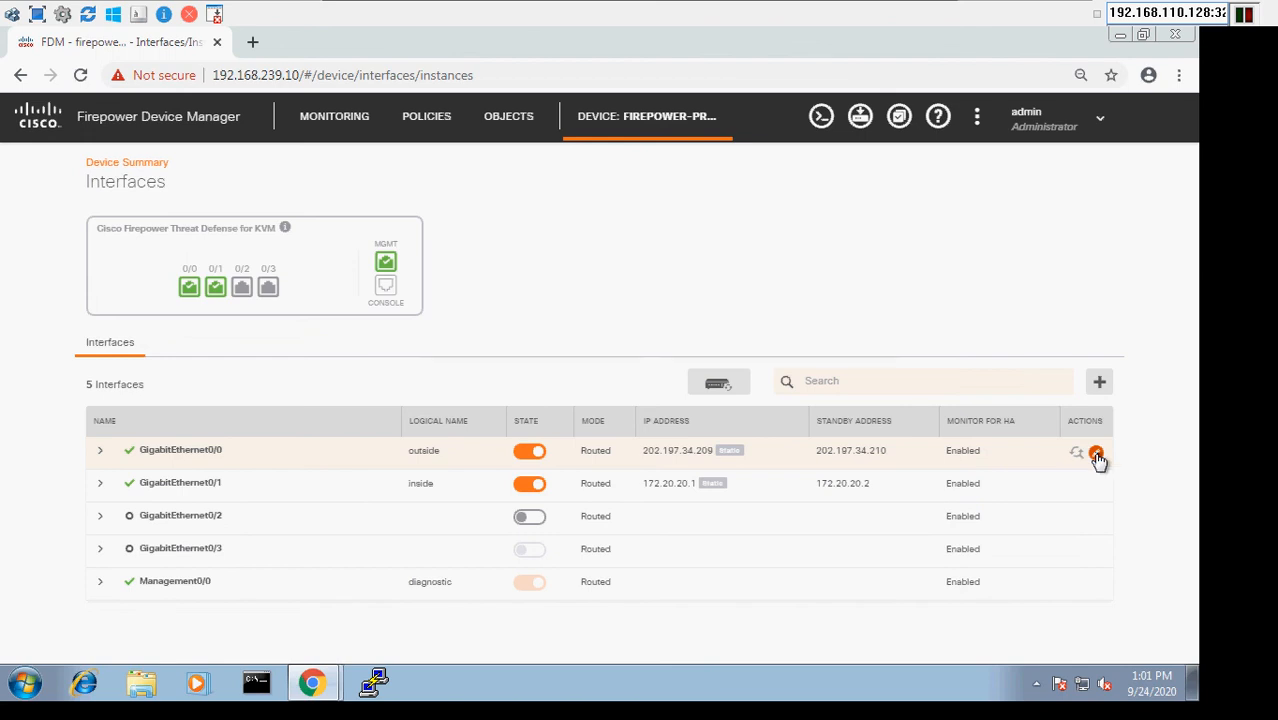
left_click(1096, 455)
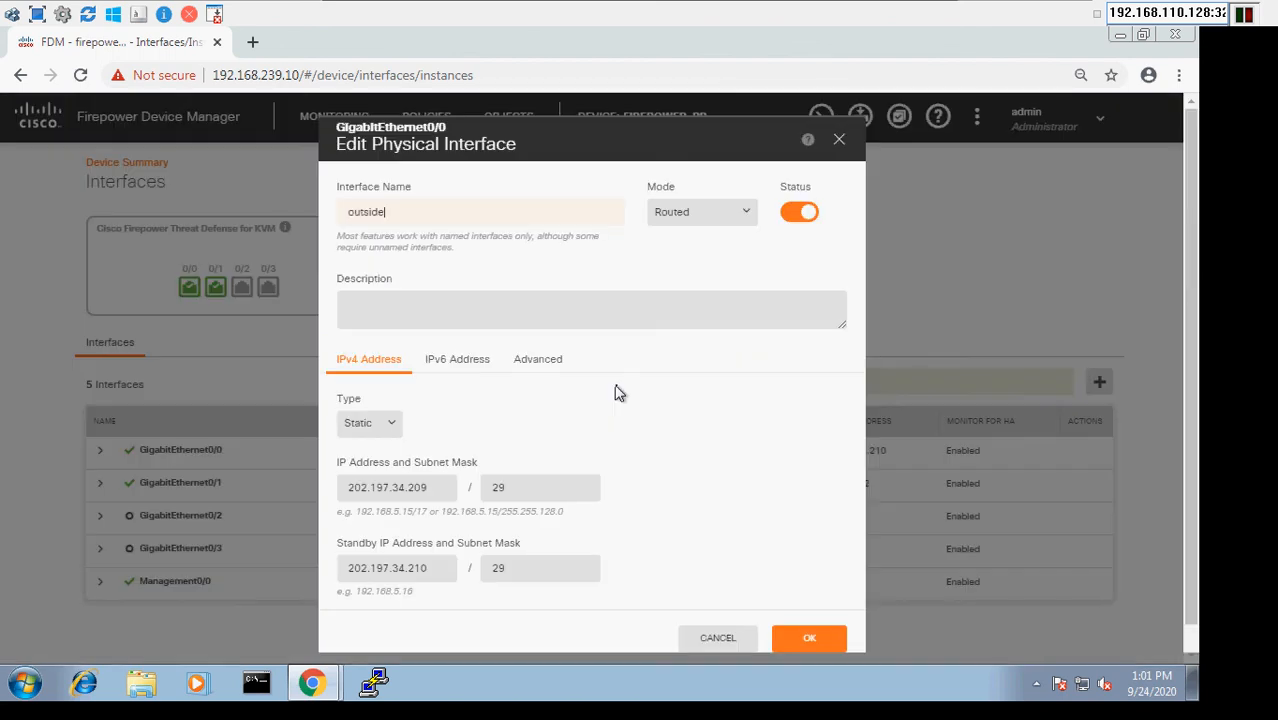
left_click(447, 485)
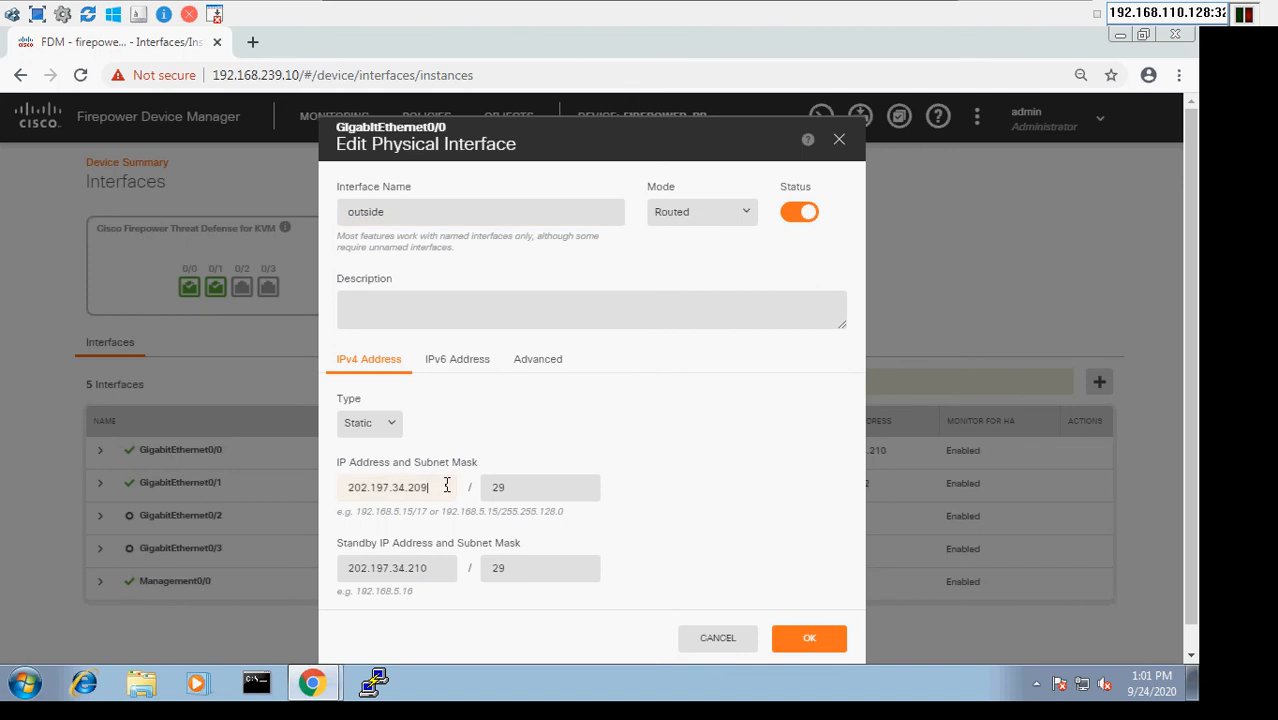
left_click(434, 565)
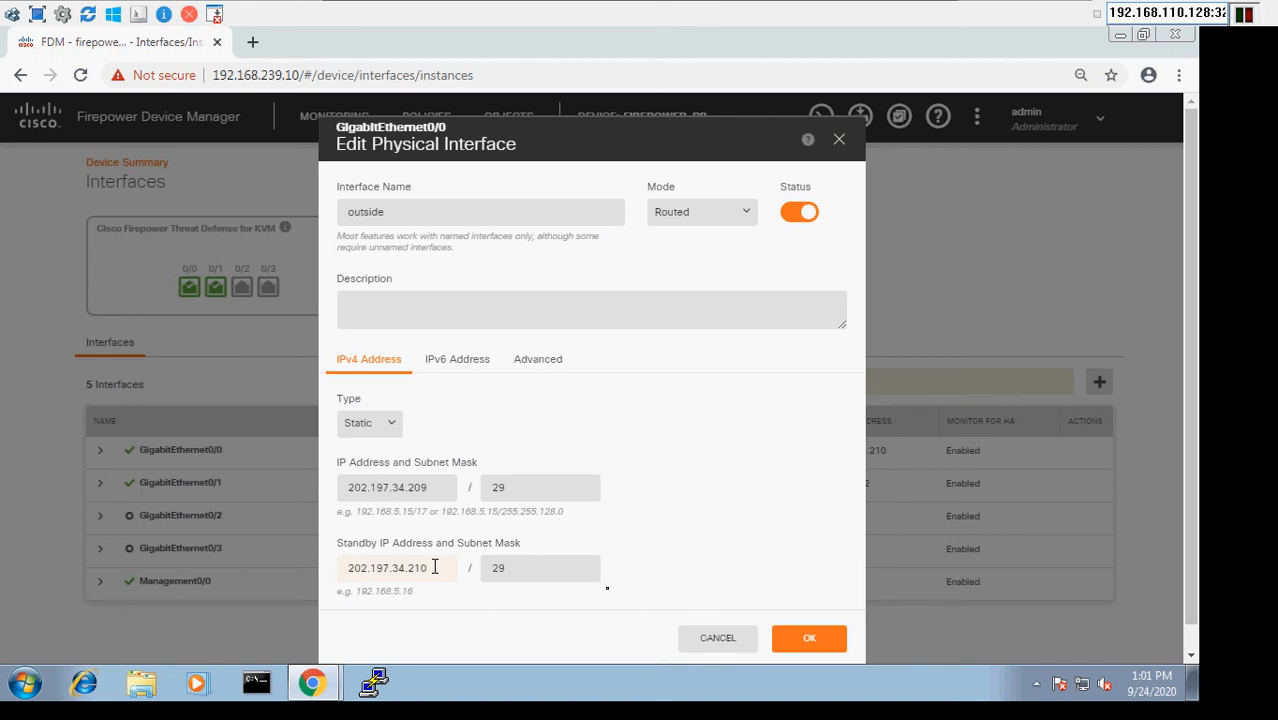
left_click(705, 652)
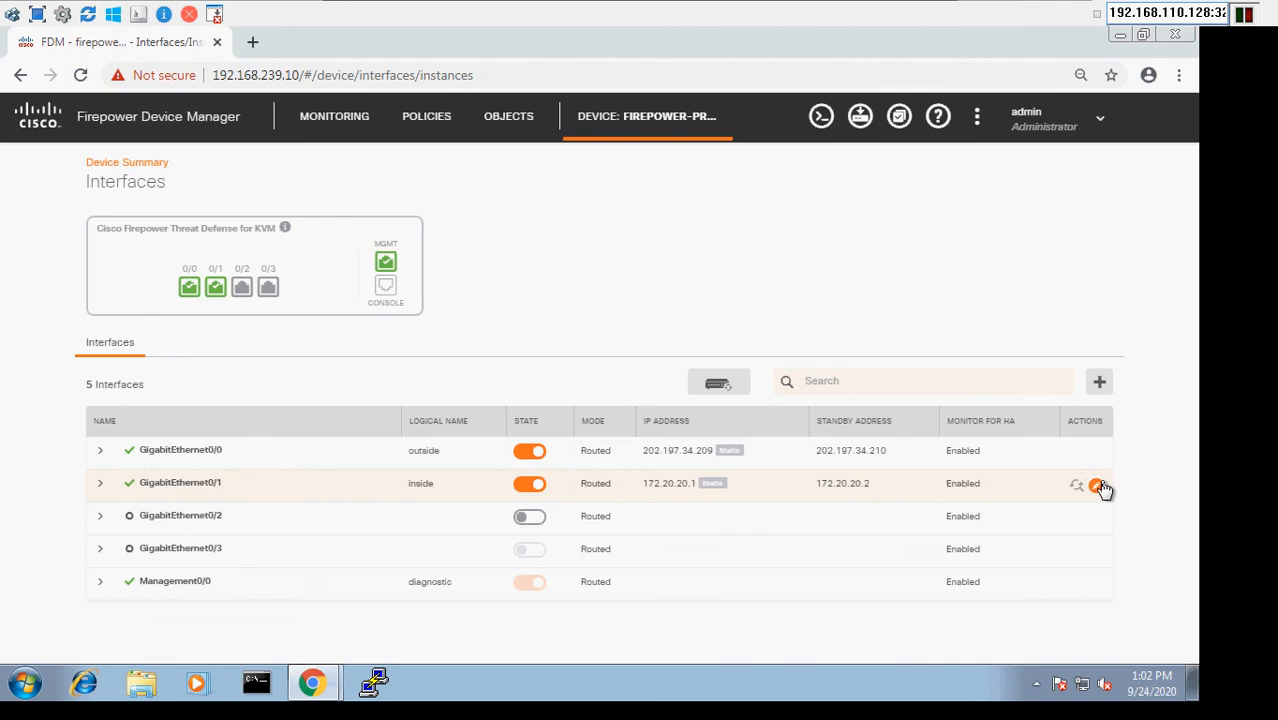
- Inspect the active and standby IPv4 addresses of the inside interface GigabitEthernet0/1, cancel without editing, and return to the device summary
left_click(1097, 486)
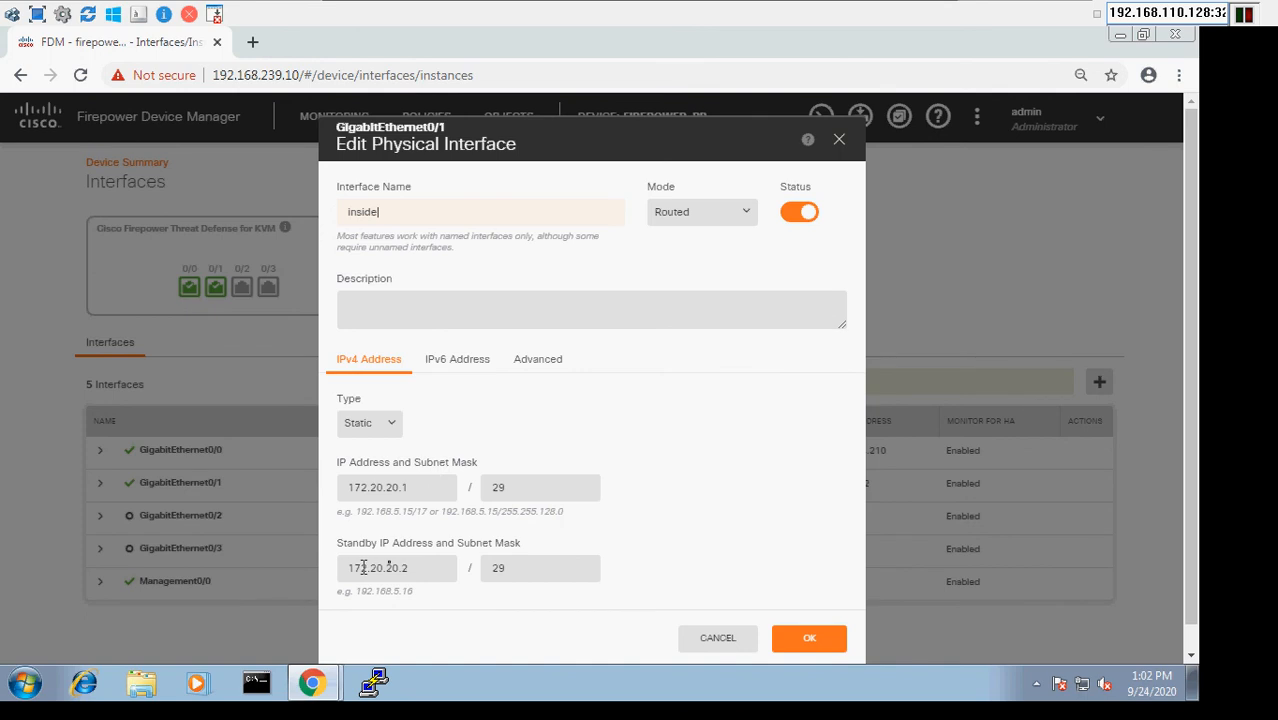
left_click(734, 640)
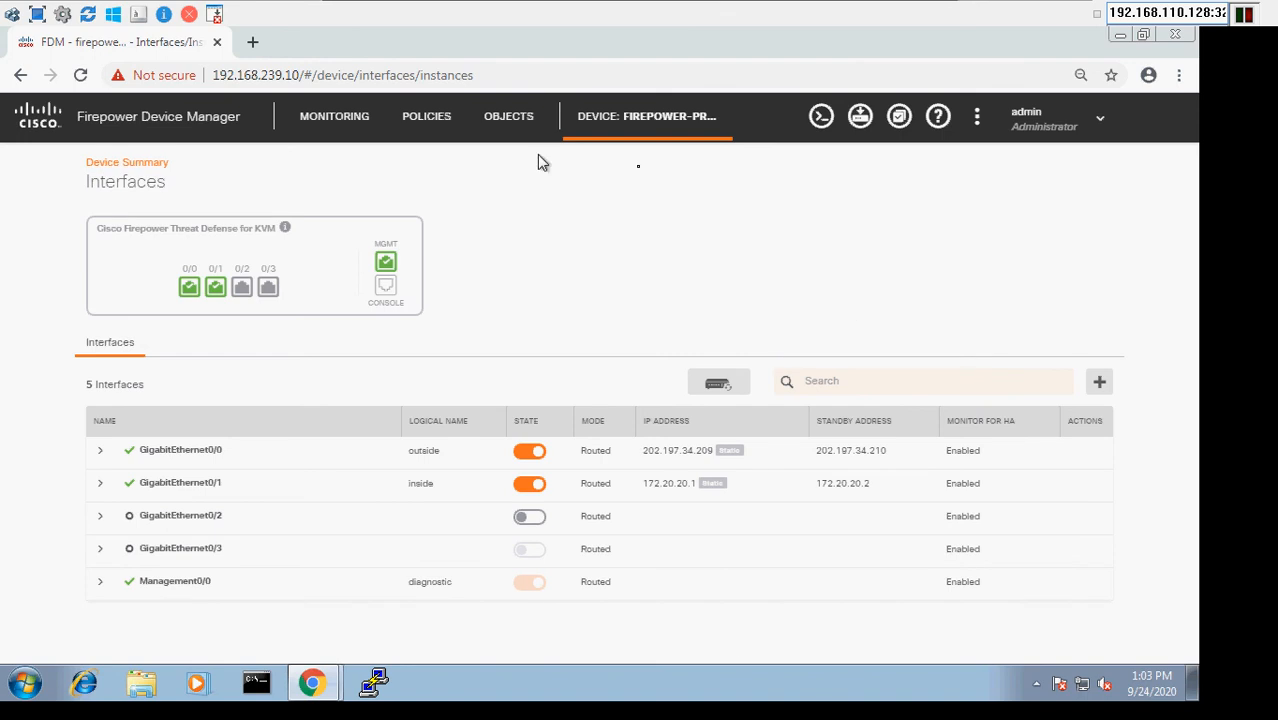
left_click(697, 122)
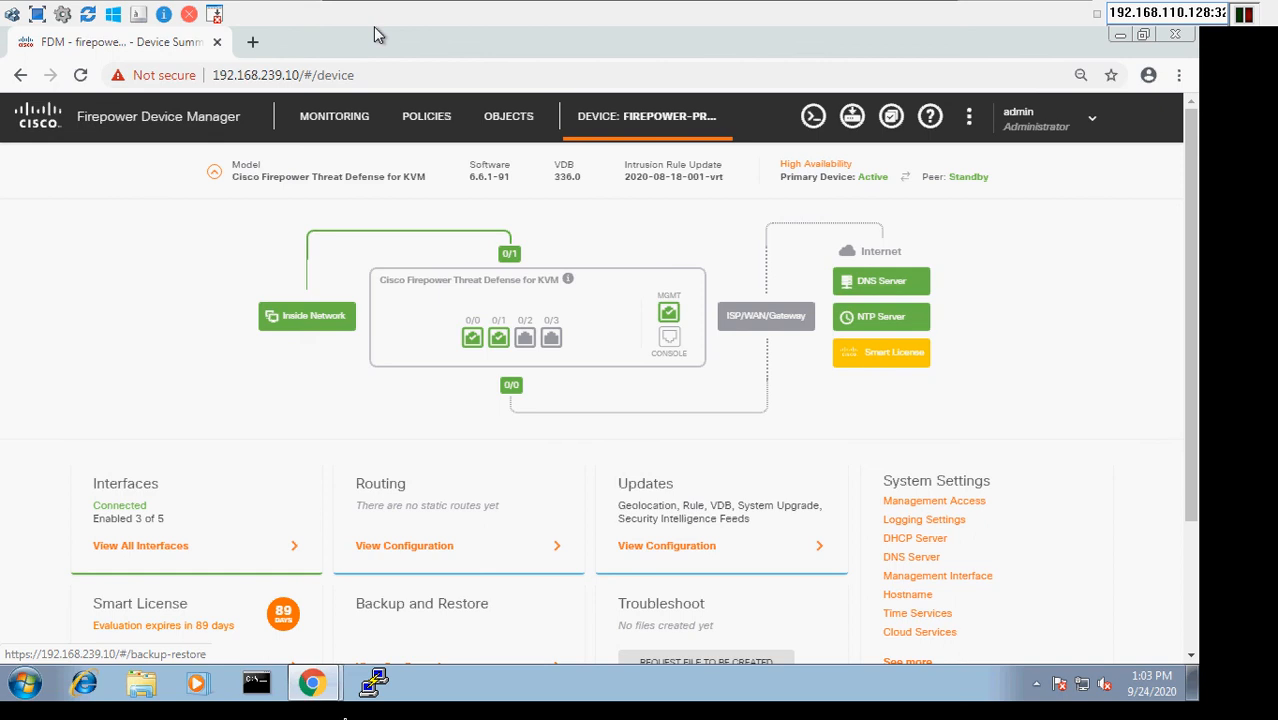
- Switch to the secondary firewall's browser window at 192.168.239.11 and log in as admin with the account password
left_click(323, 682)
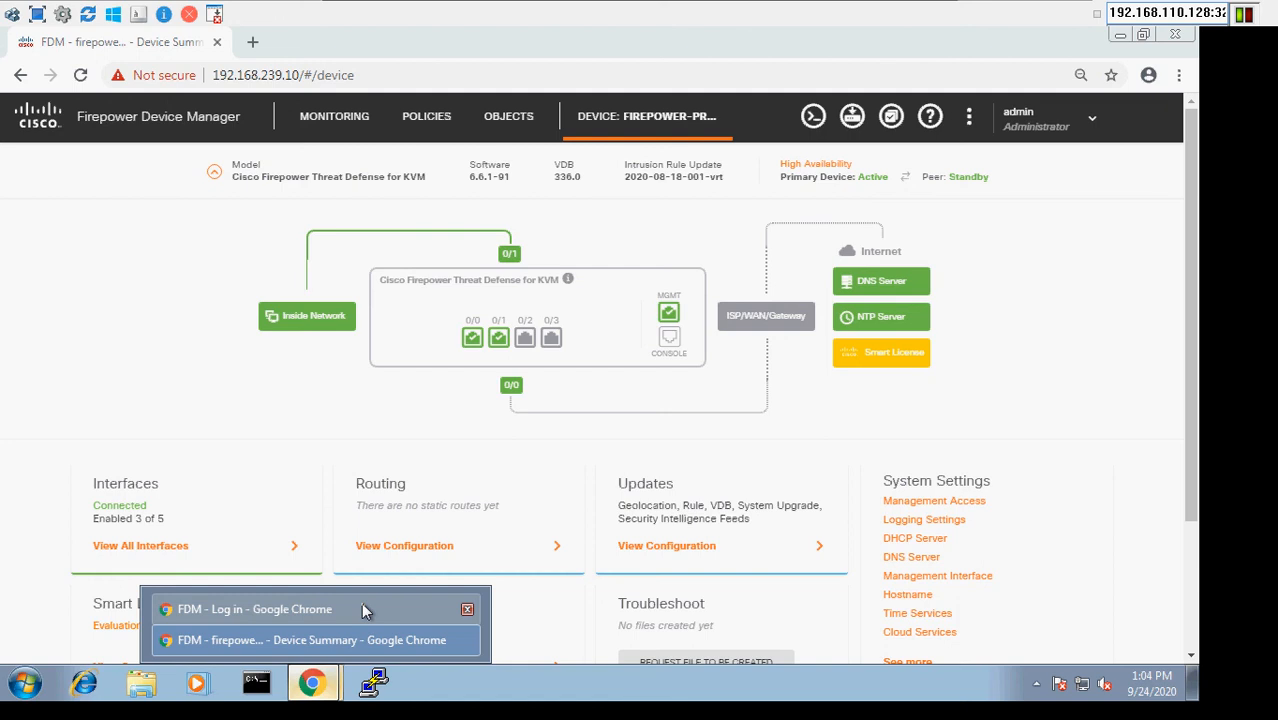
left_click(364, 610)
left_click(597, 316)
type("admin")
key("Tab")
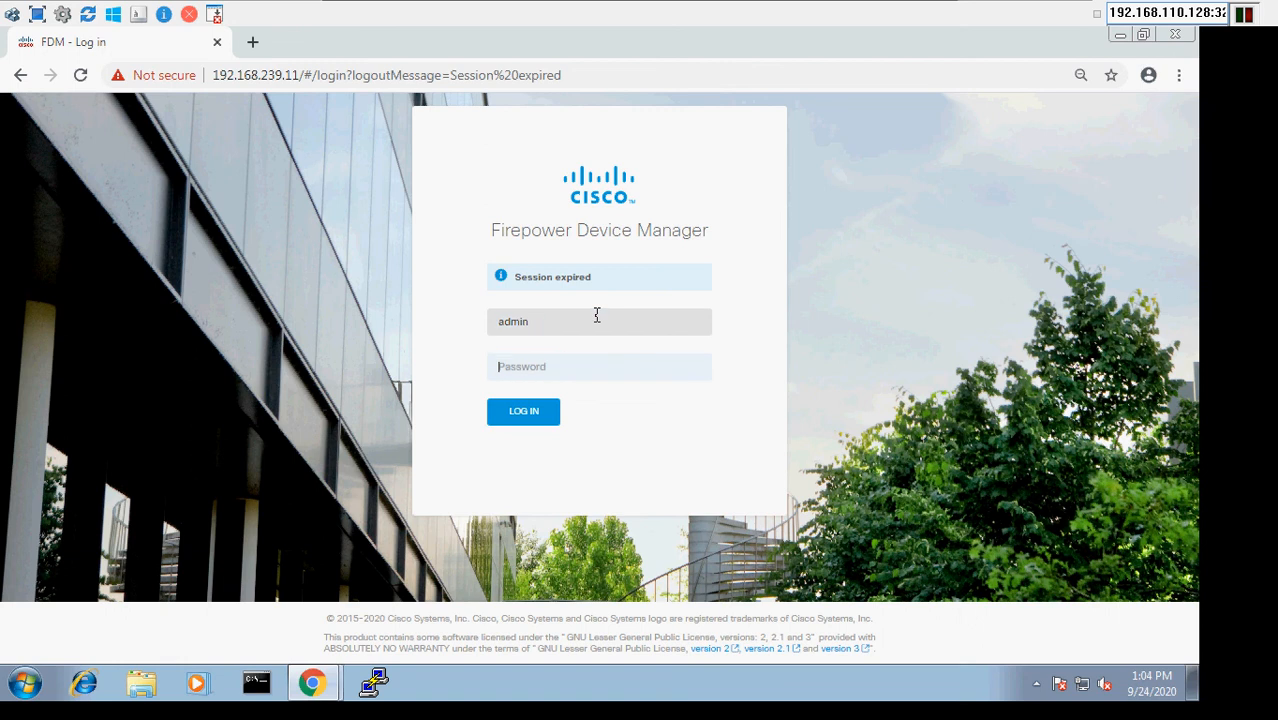
type("•")
key("BackSpace")
type("•••••••")
key("Return")
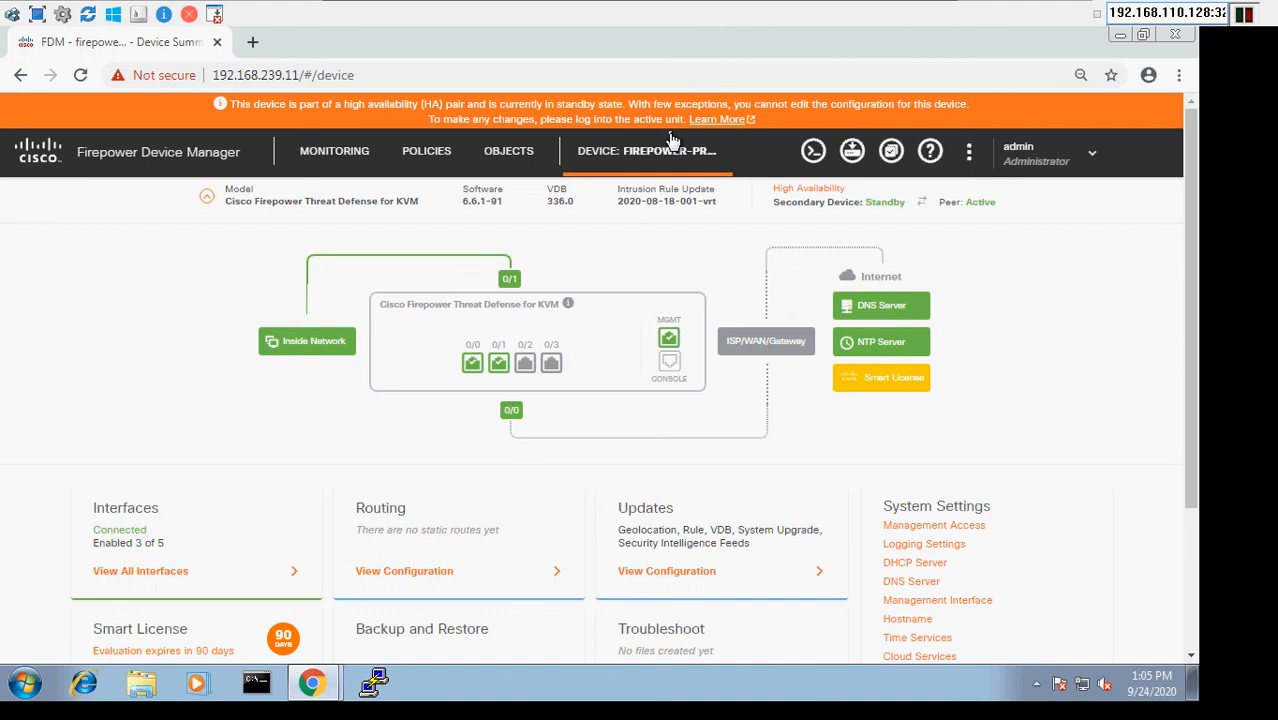
- Review the standby unit's network objects, NAT rules and access control rules, ending on its device summary
left_click(519, 157)
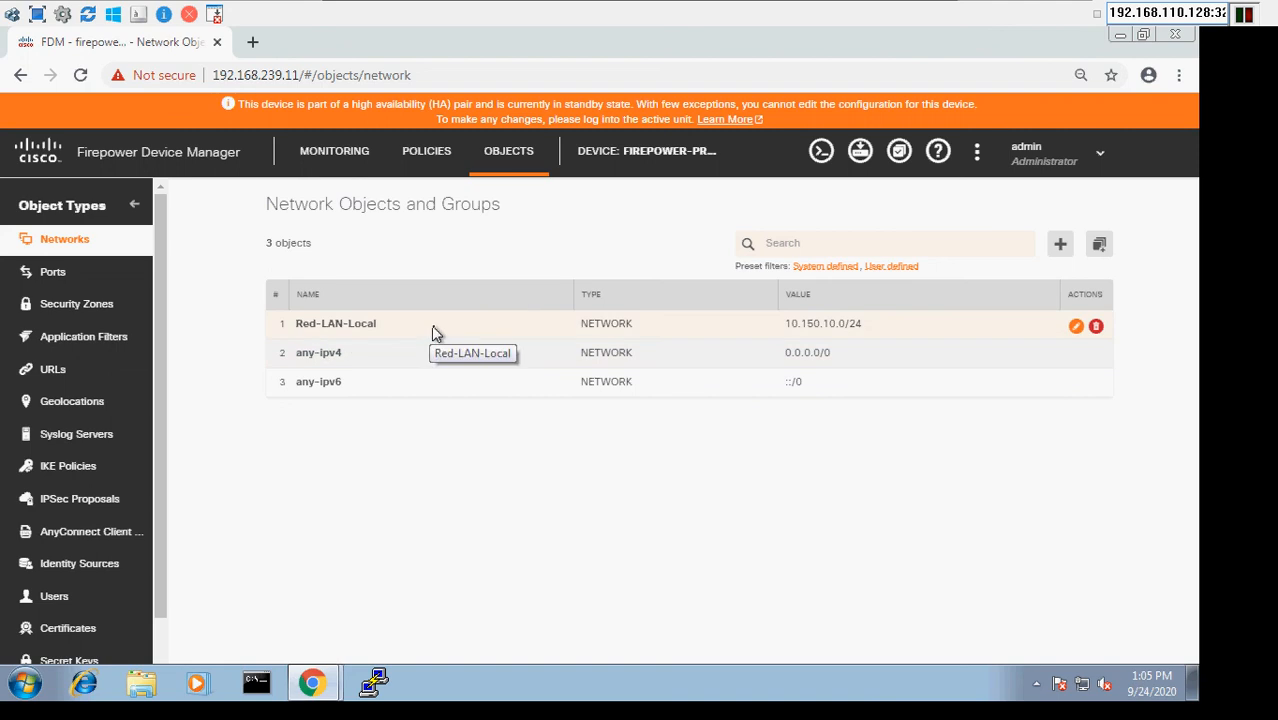
left_click(430, 162)
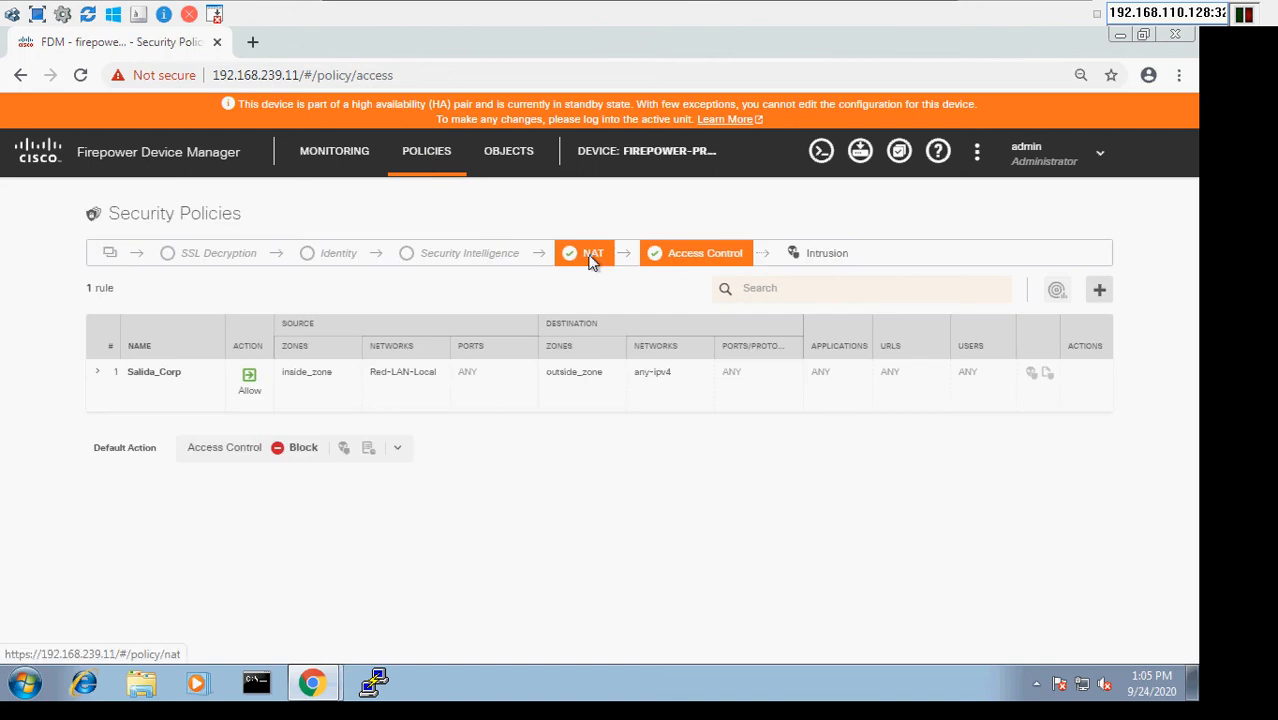
left_click(592, 256)
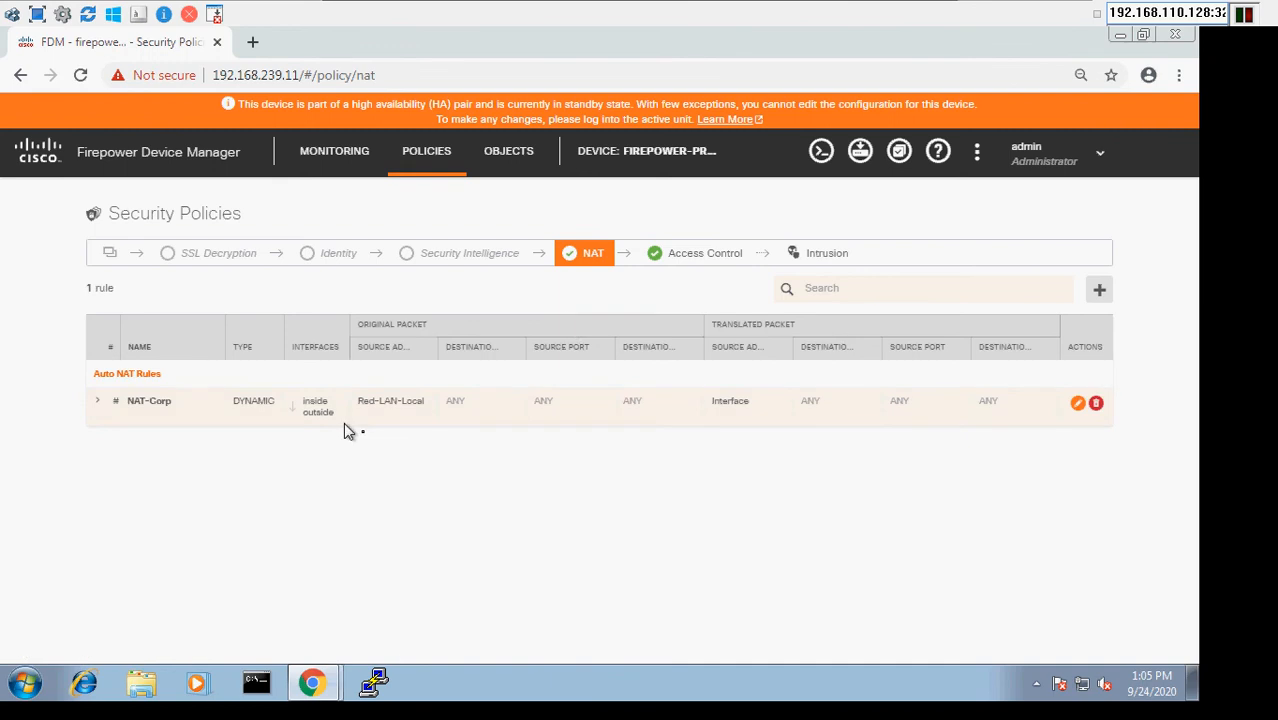
left_click(697, 269)
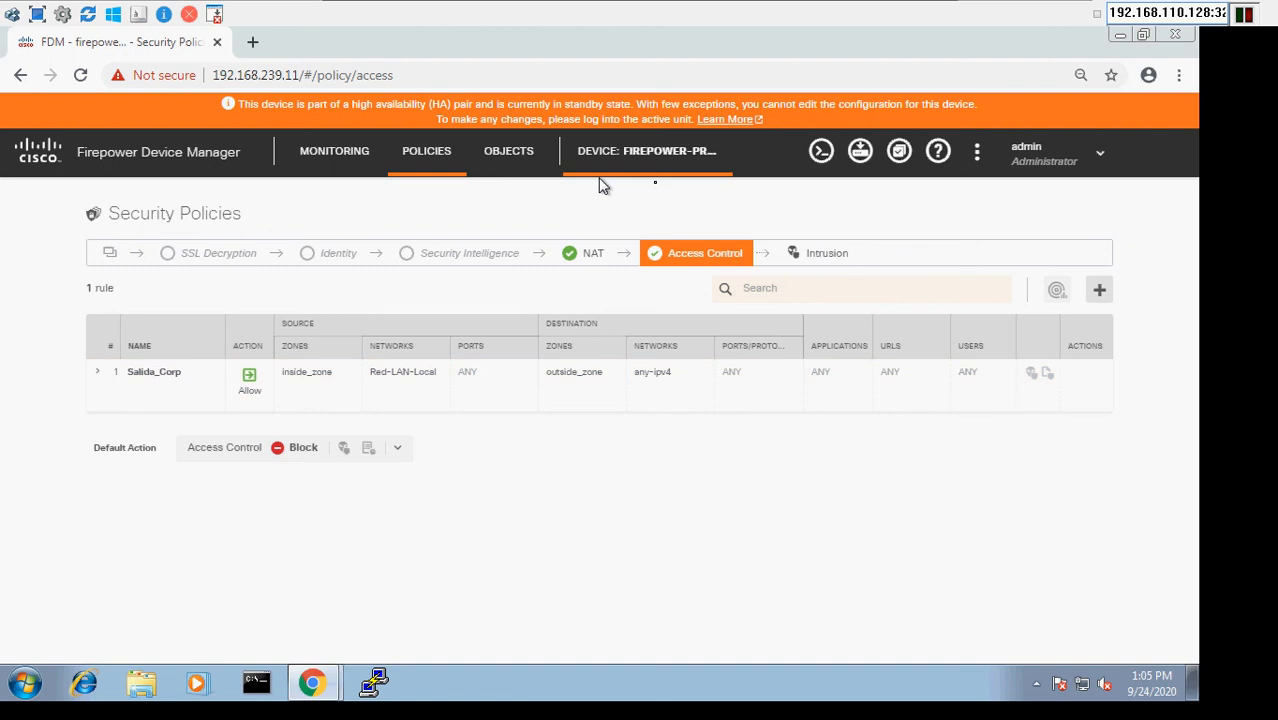
left_click(628, 164)
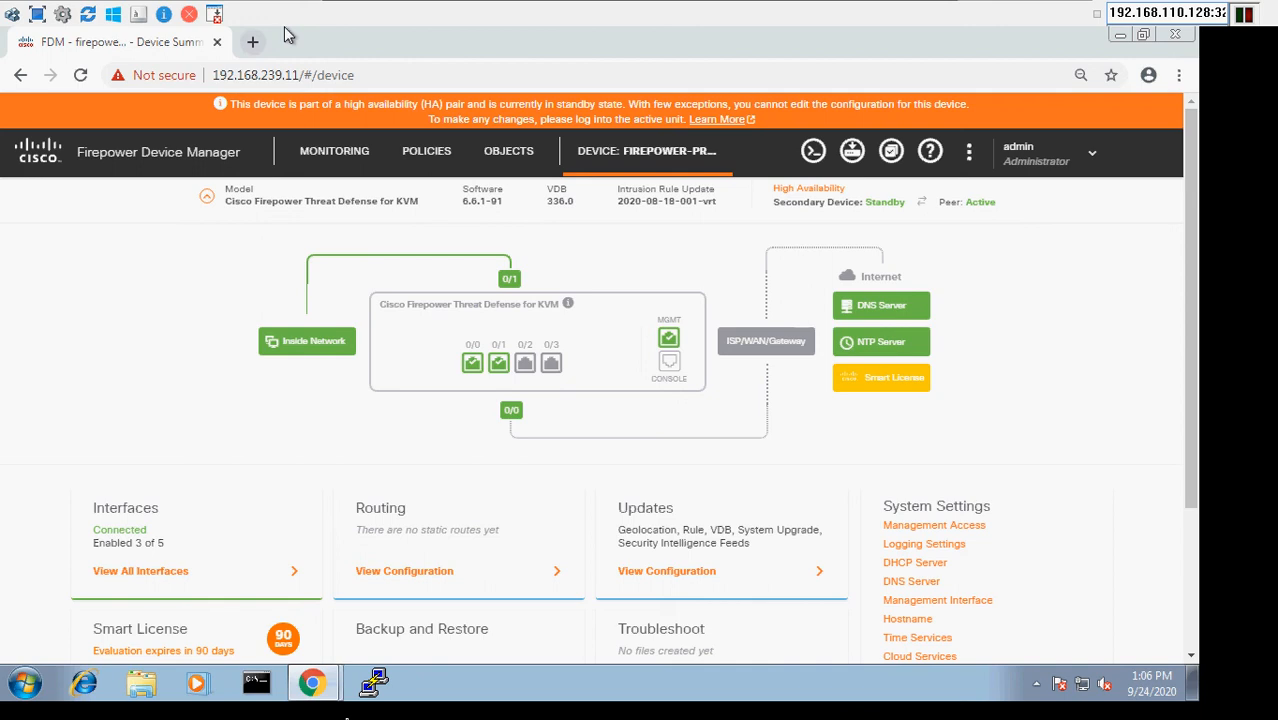
- Switch to the primary firewall's window at 192.168.239.10 and check its High Availability status on the device summary
left_click(309, 688)
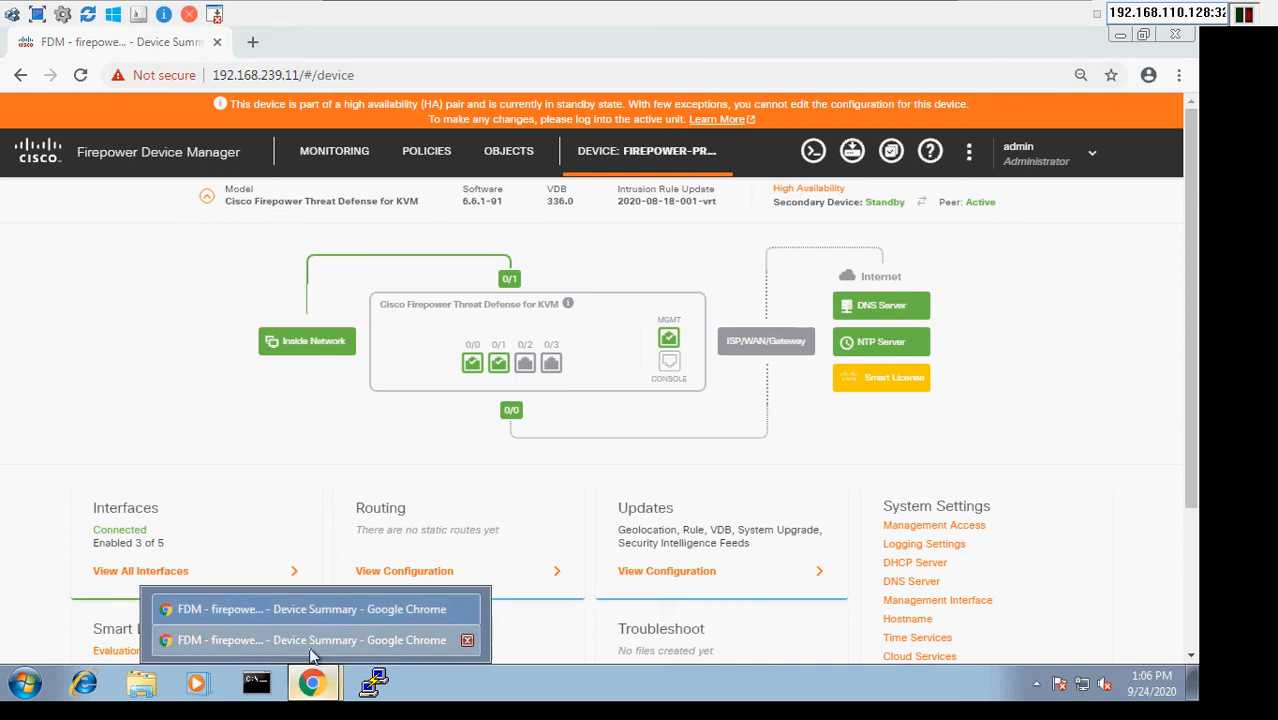
left_click(310, 650)
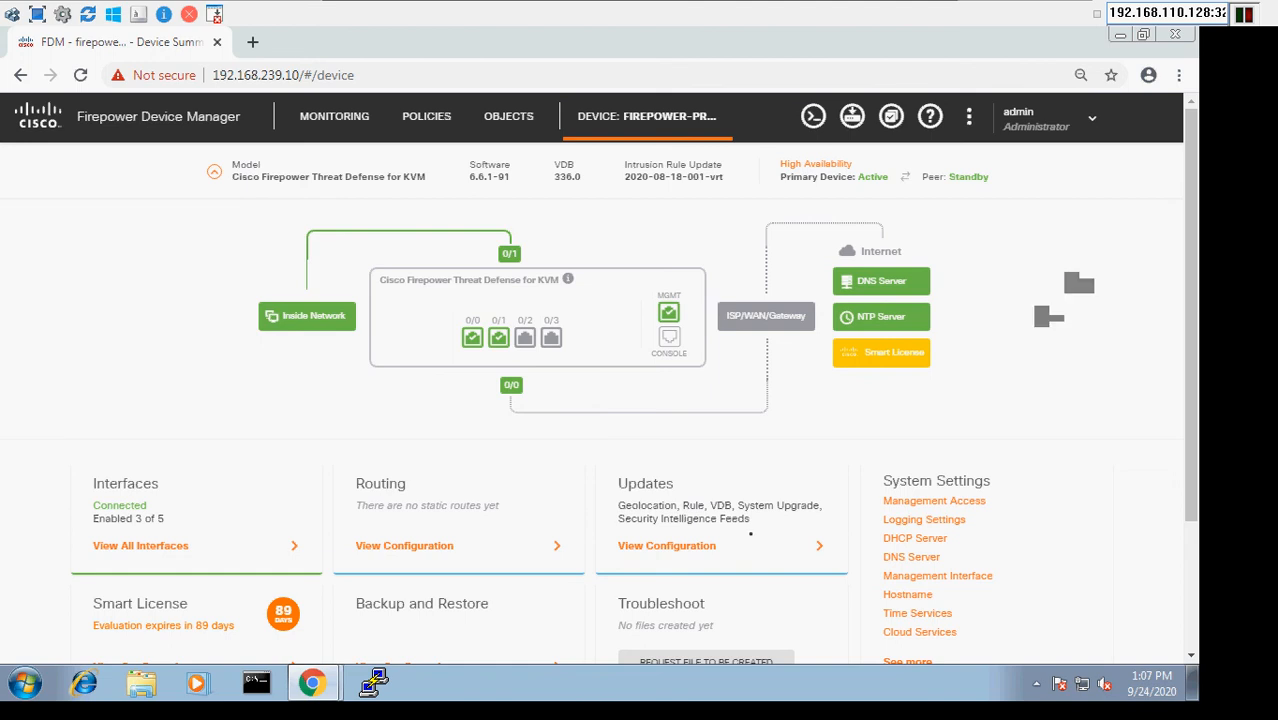
mouse_move(750, 8)
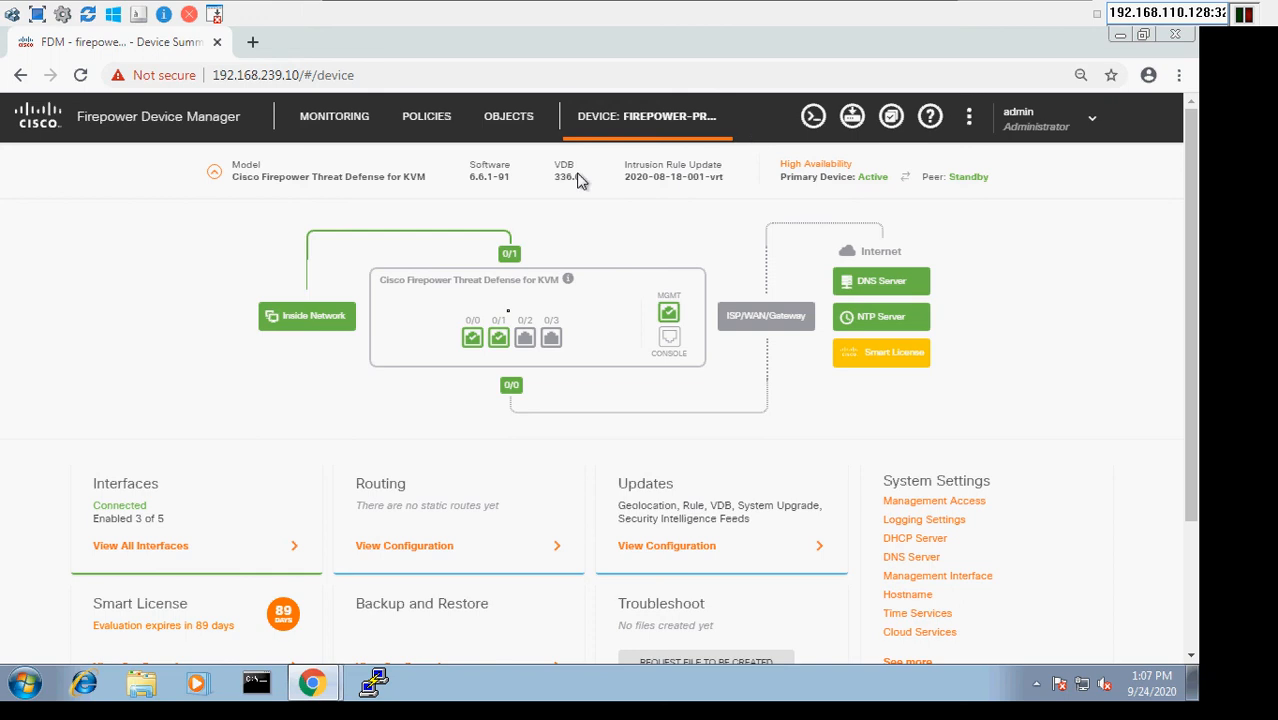
- Switch back to the standby unit's window and review its interface list and network objects
left_click(325, 690)
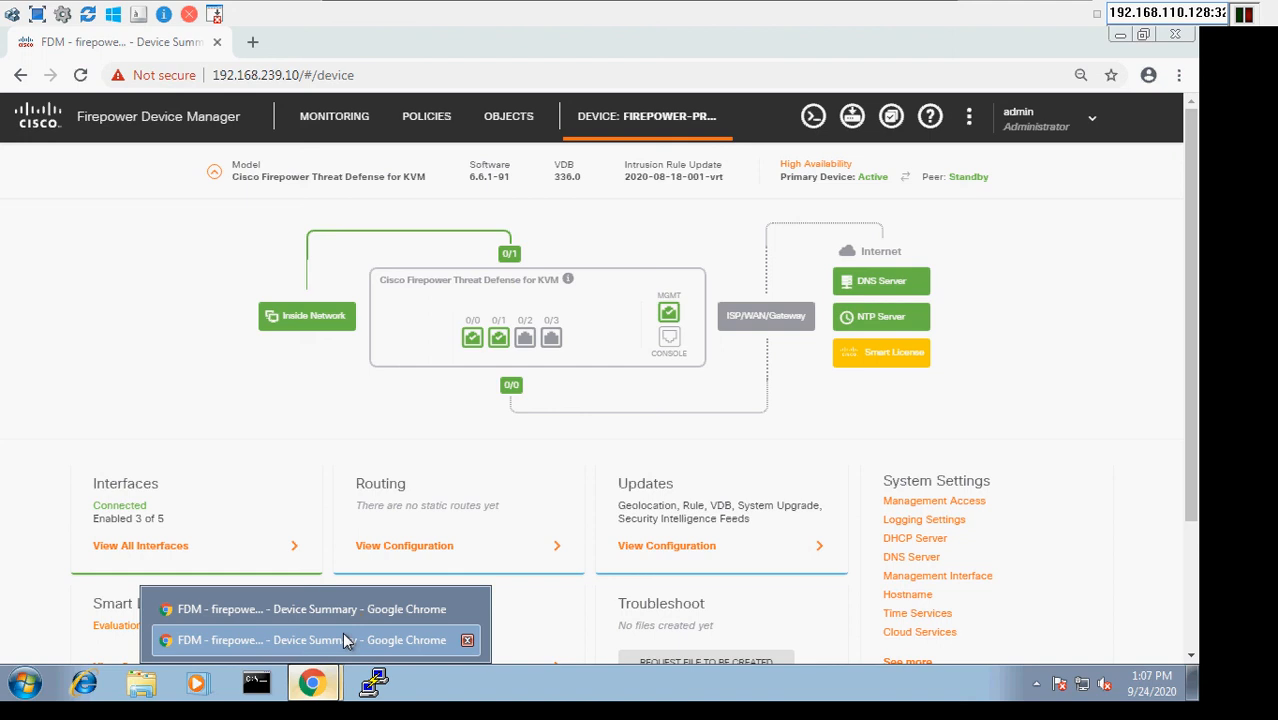
left_click(344, 640)
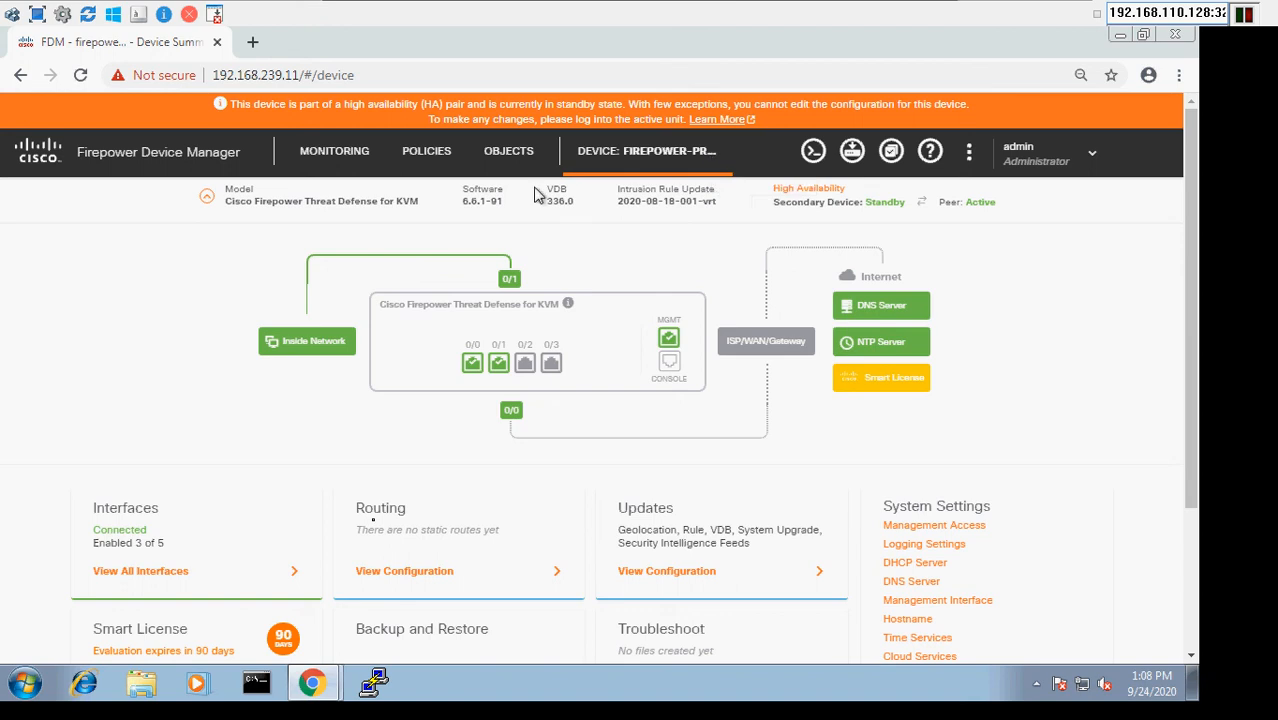
left_click(127, 578)
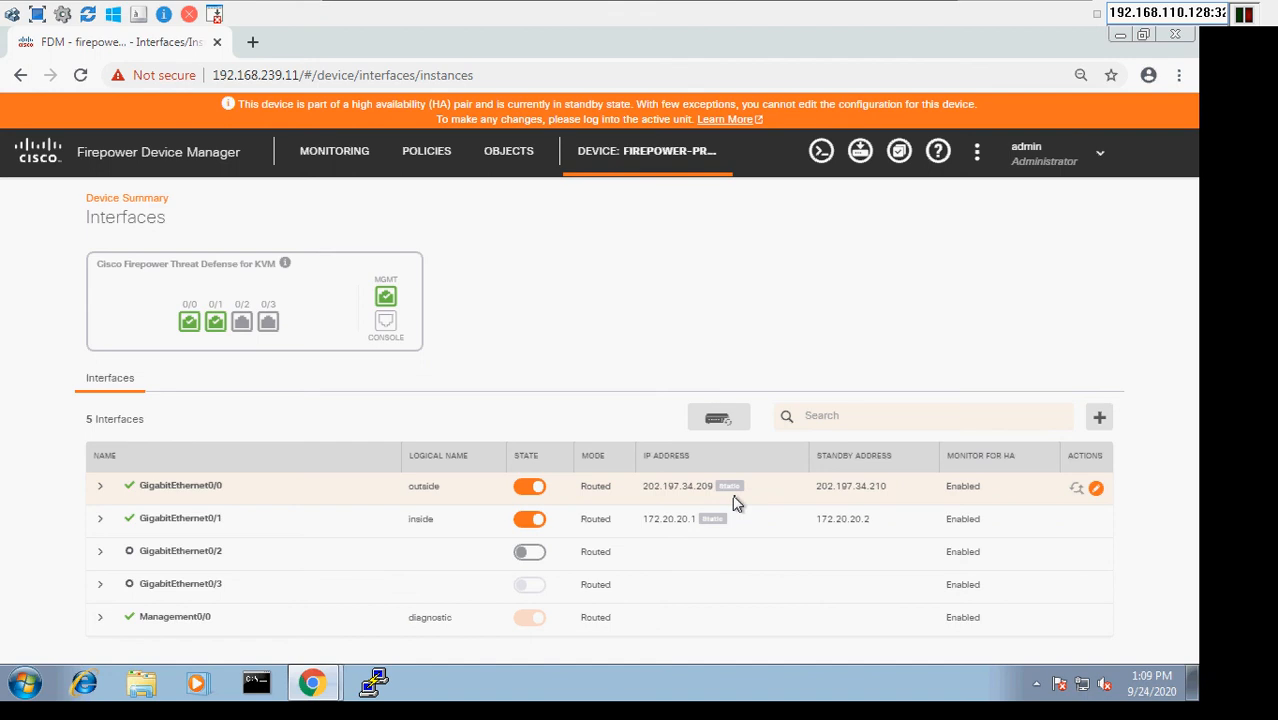
left_click(520, 170)
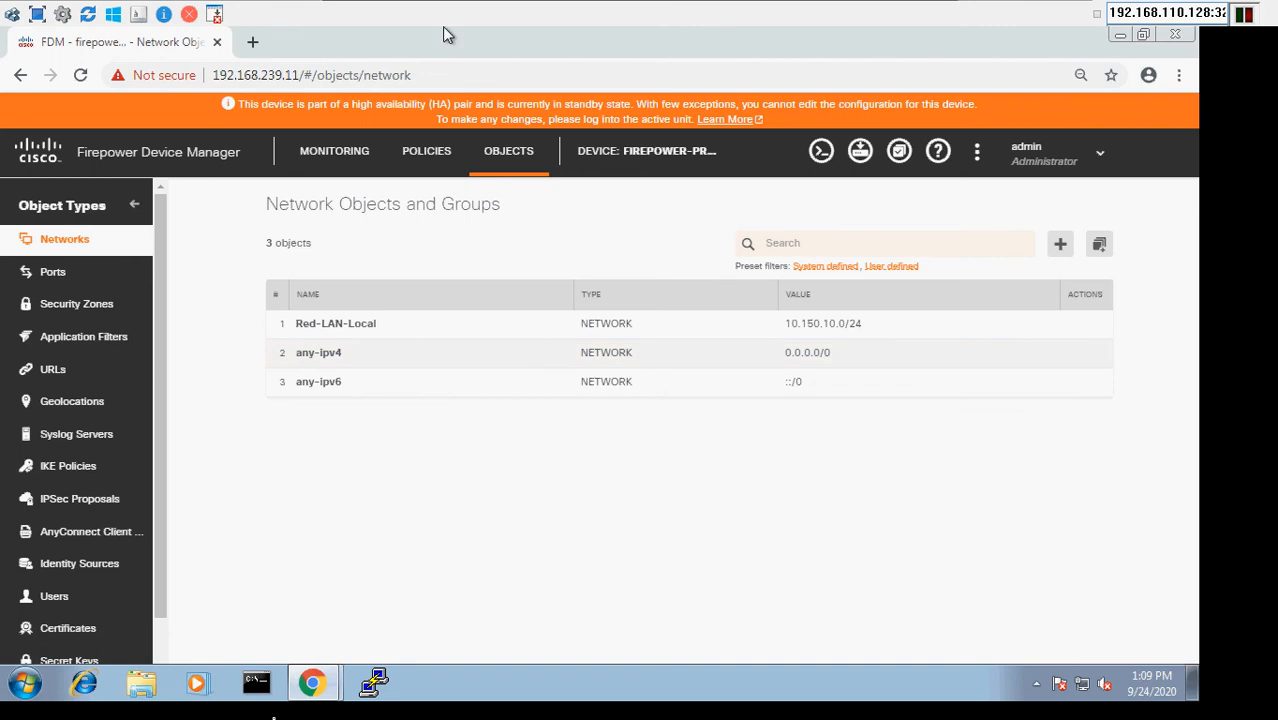
- On the primary firewall at 192.168.239.10, add a network object named Gateway of type Host with address 1.1.1.1
left_click(330, 690)
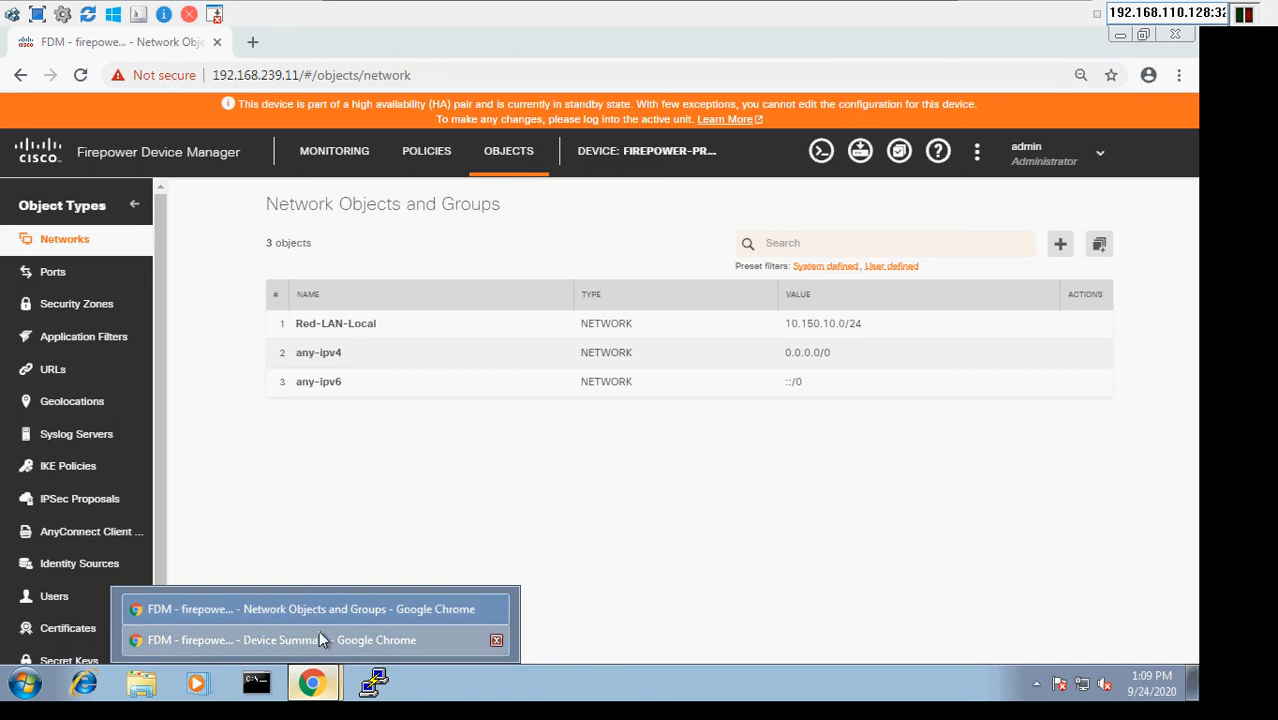
left_click(319, 636)
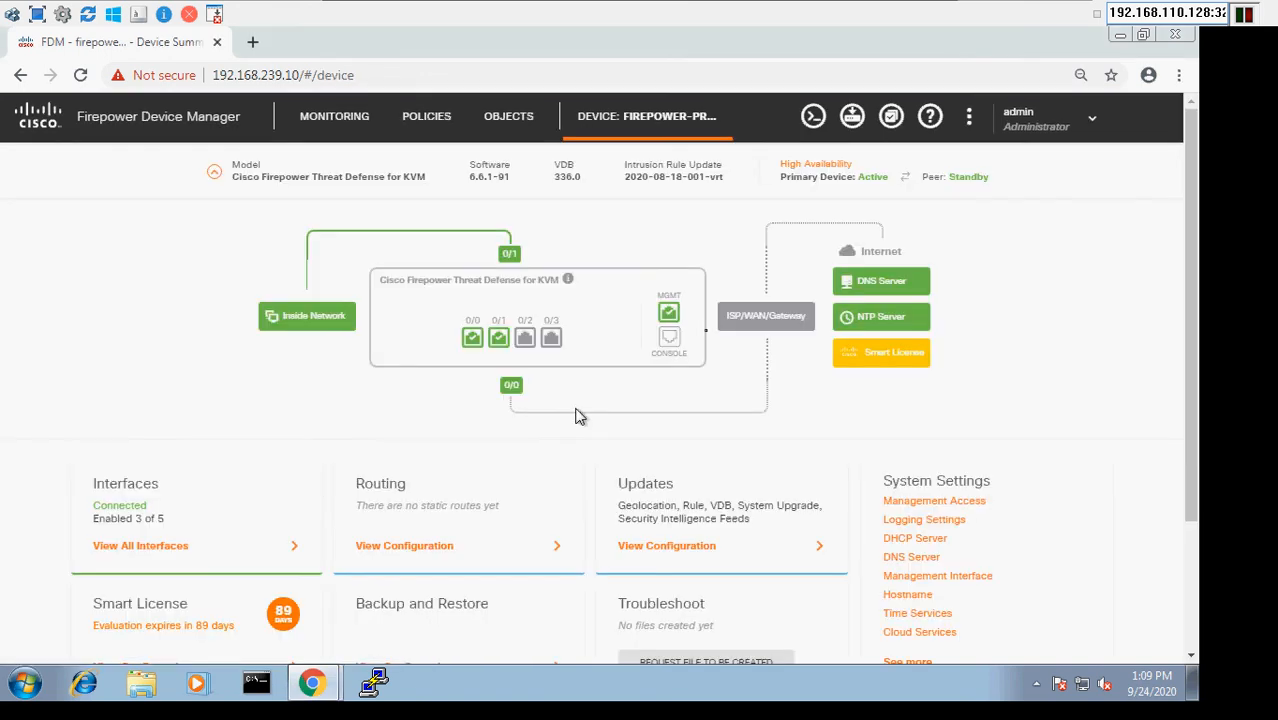
left_click(510, 123)
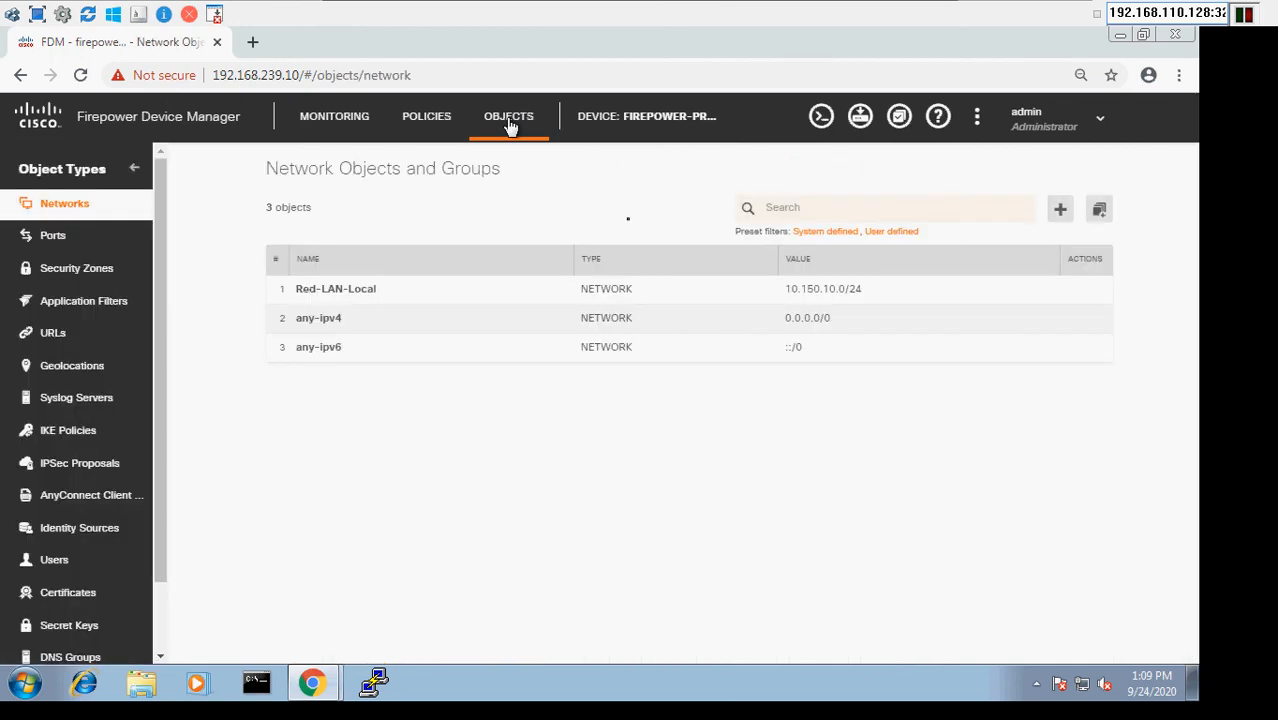
left_click(1061, 211)
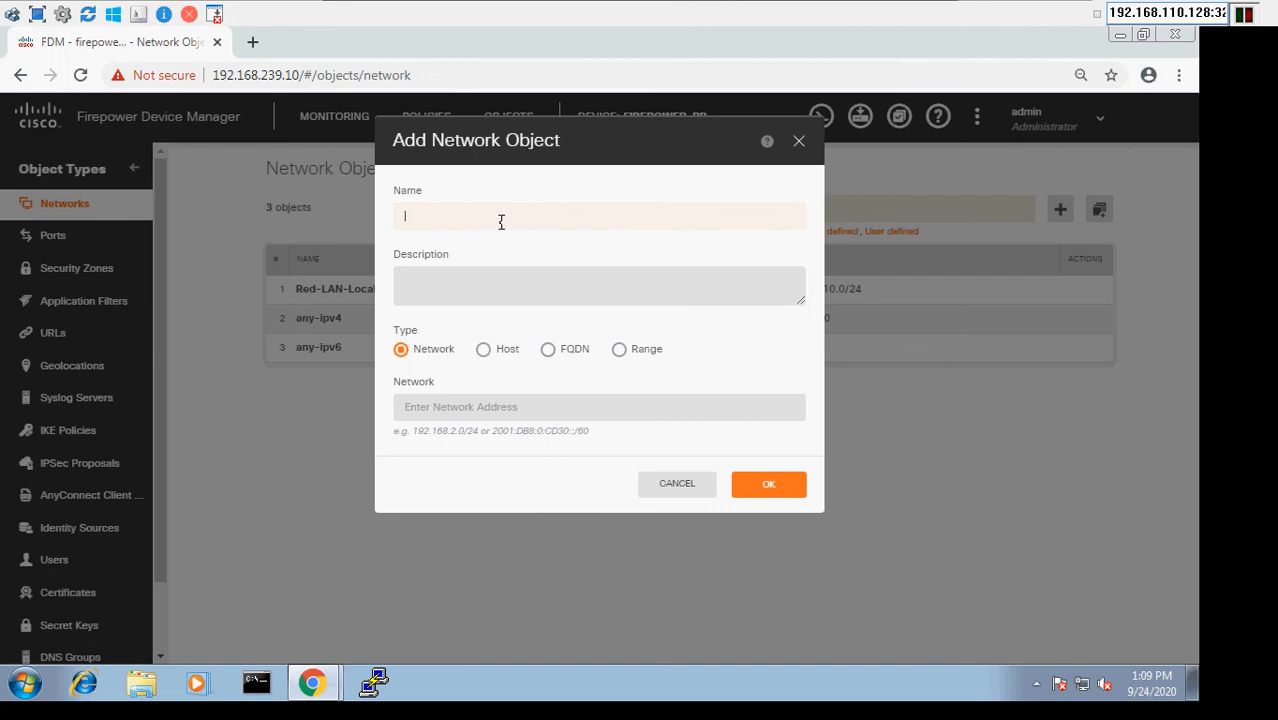
type("Gateway")
left_click(489, 350)
left_click(461, 404)
type("1.1.1.1")
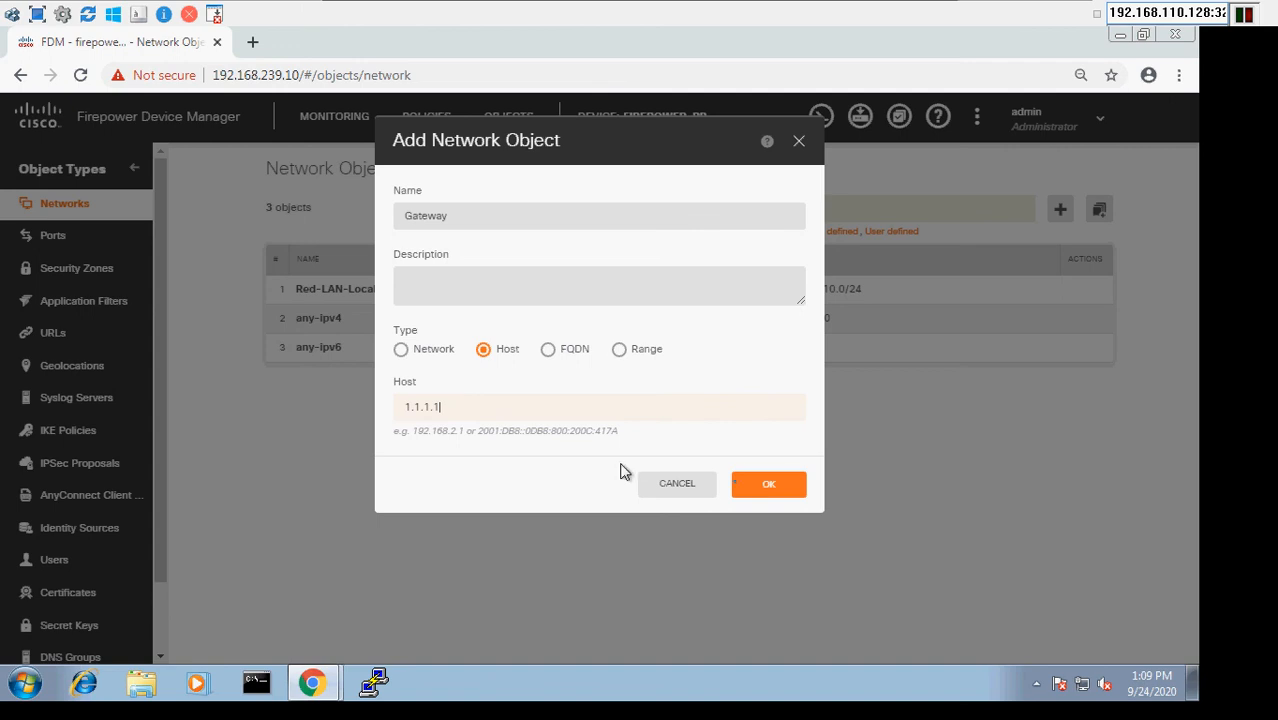
left_click(769, 485)
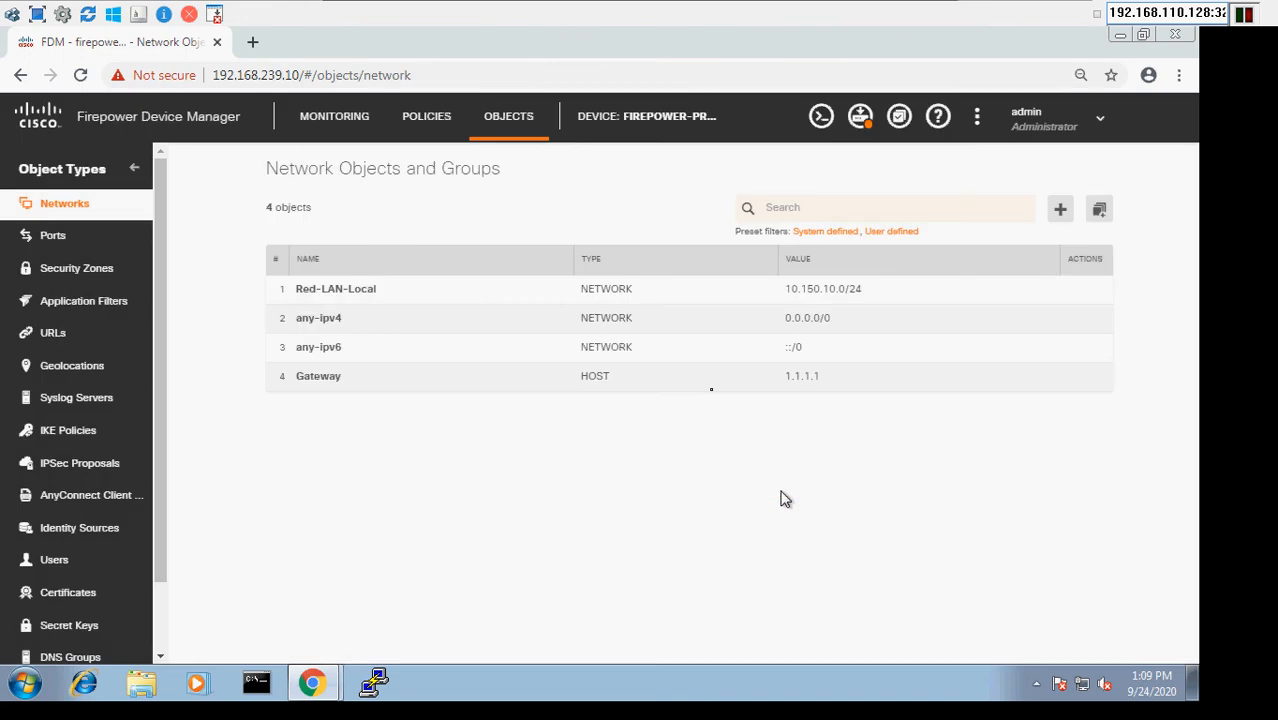
- Deploy the pending changes, including the new Gateway host object, from the primary firewall
left_click(860, 118)
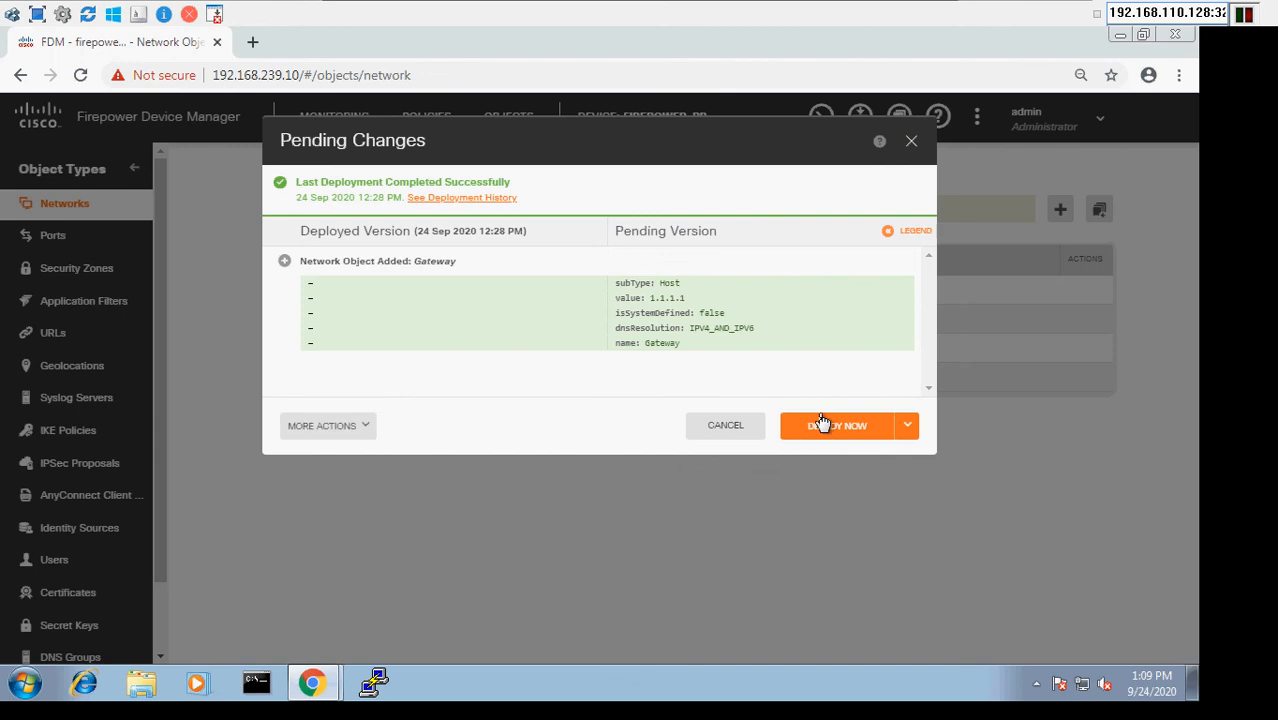
left_click(822, 424)
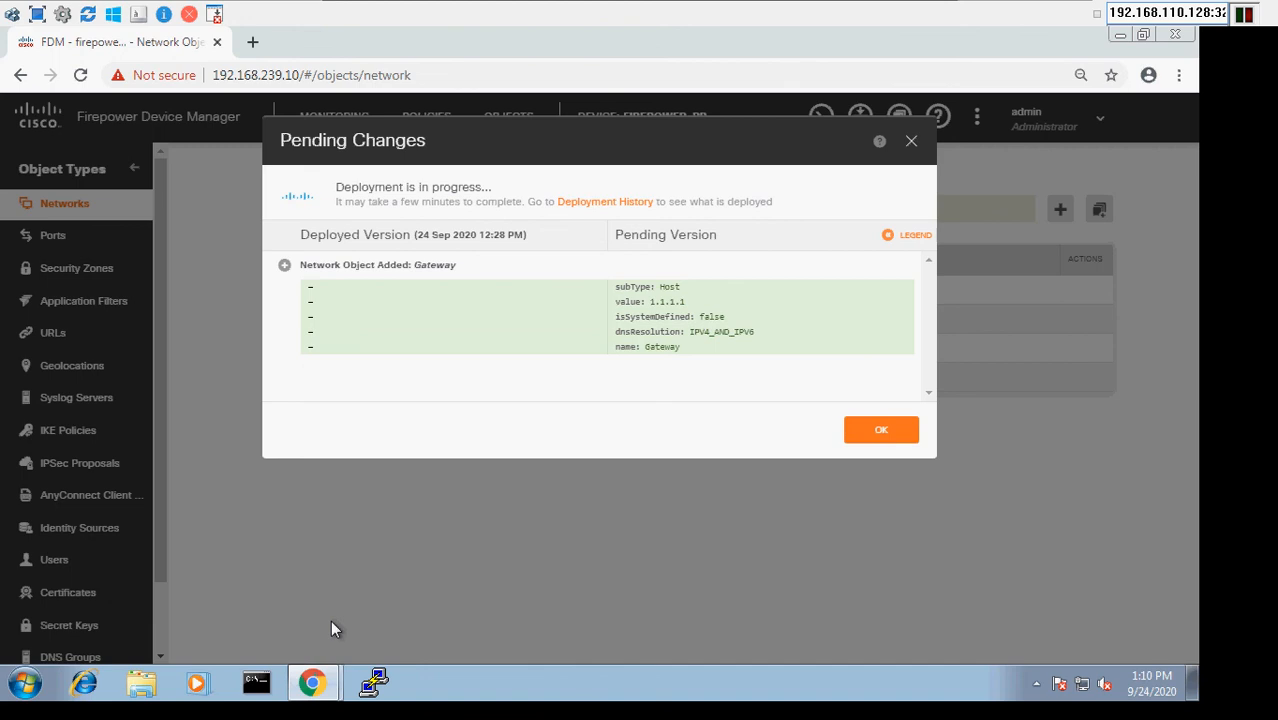
- Check the High Availability status and network objects on the standby unit at 192.168.239.11, then return to the primary's deployment progress
mouse_move(313, 686)
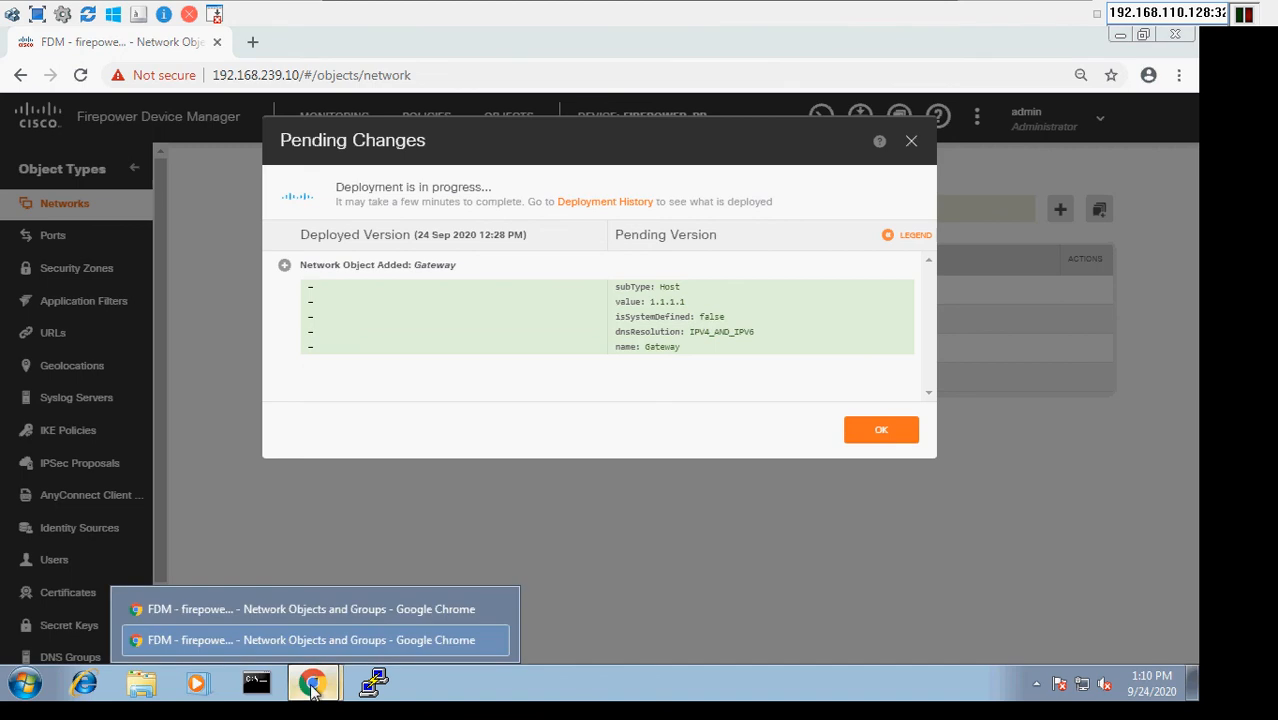
left_click(358, 613)
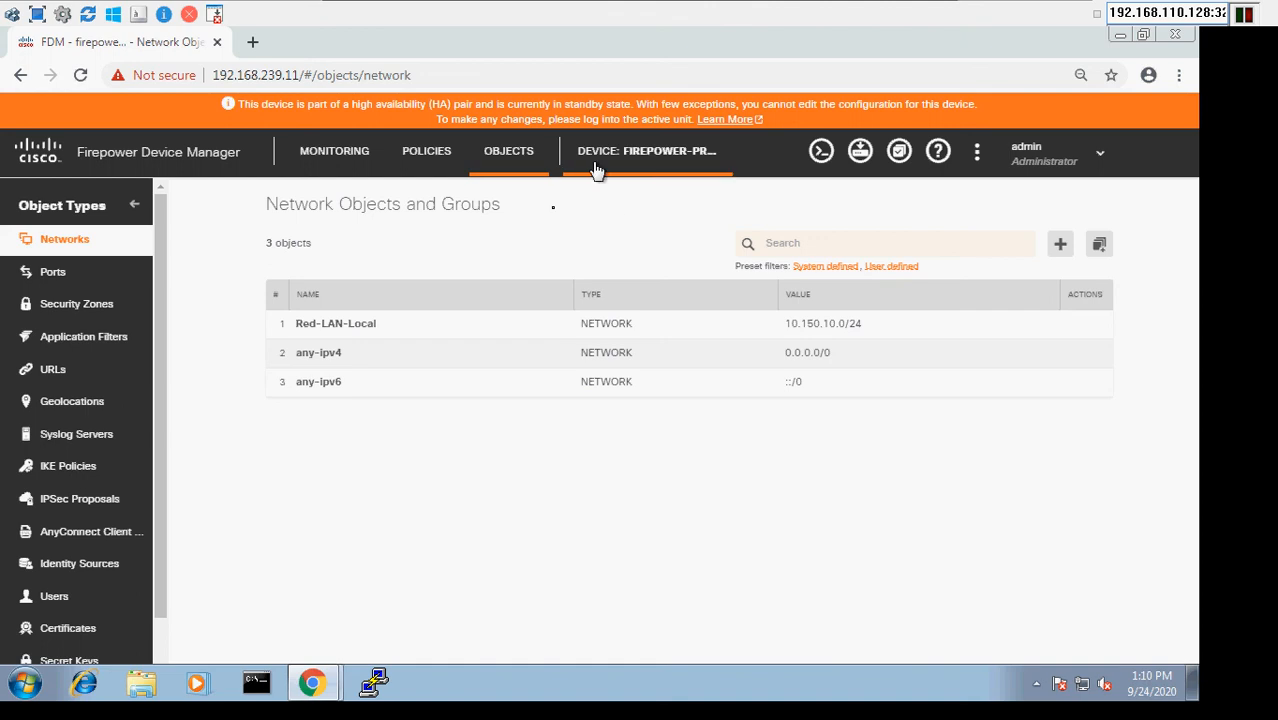
left_click(677, 165)
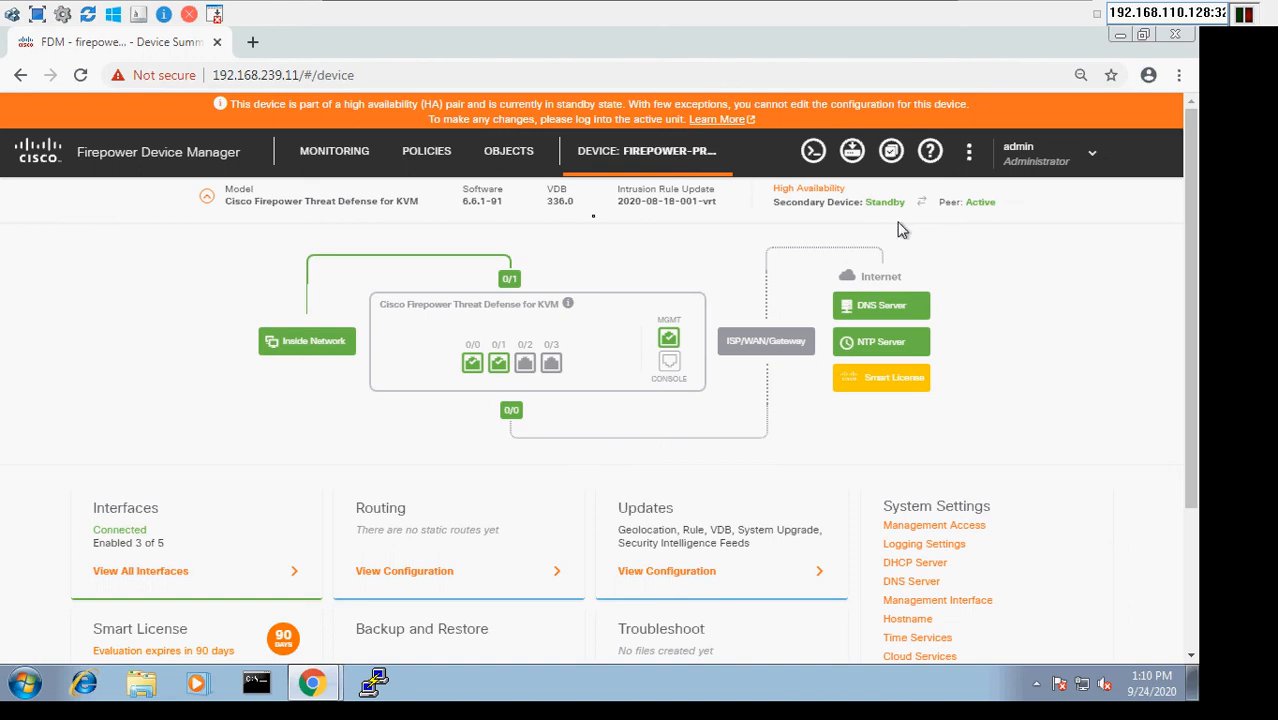
left_click(510, 152)
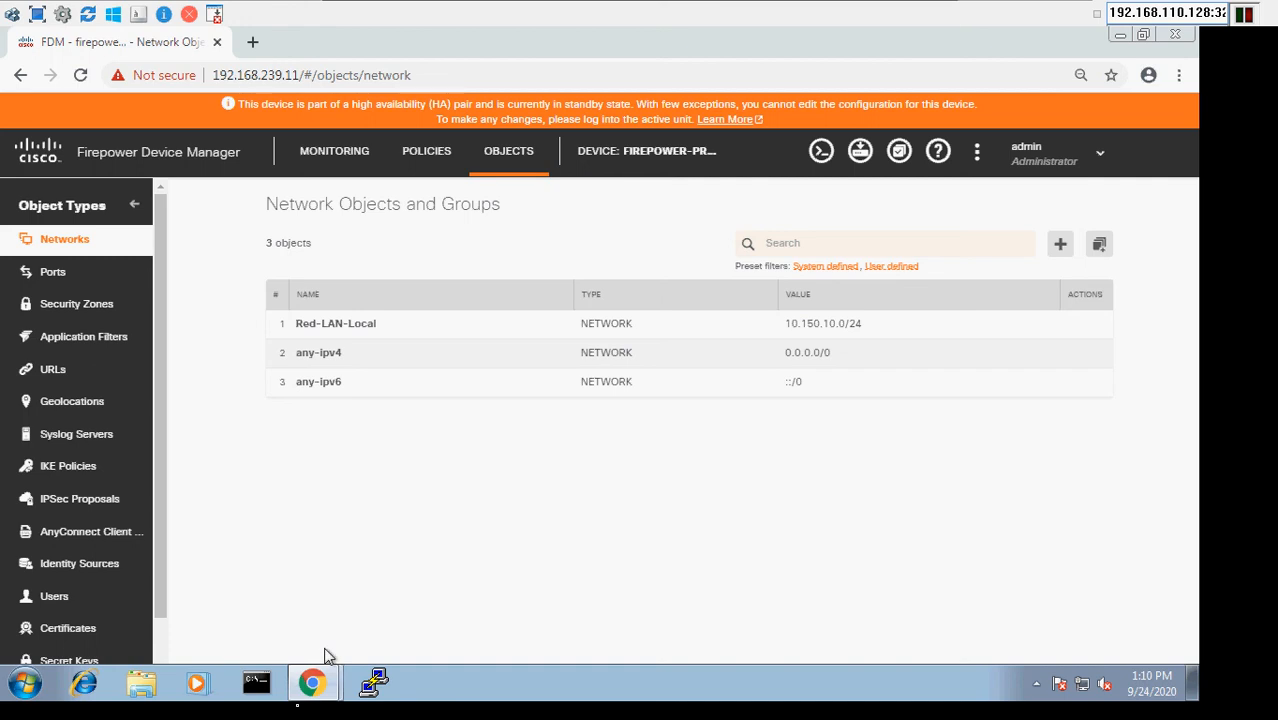
left_click(310, 688)
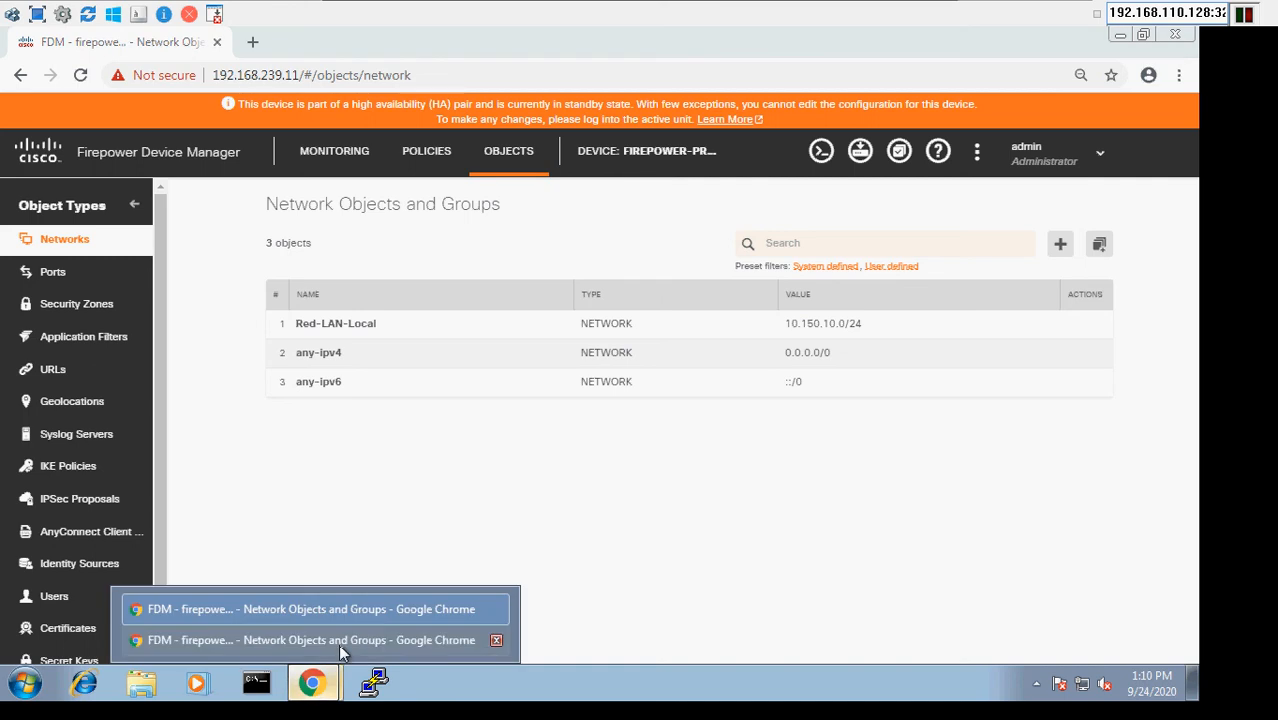
left_click(347, 645)
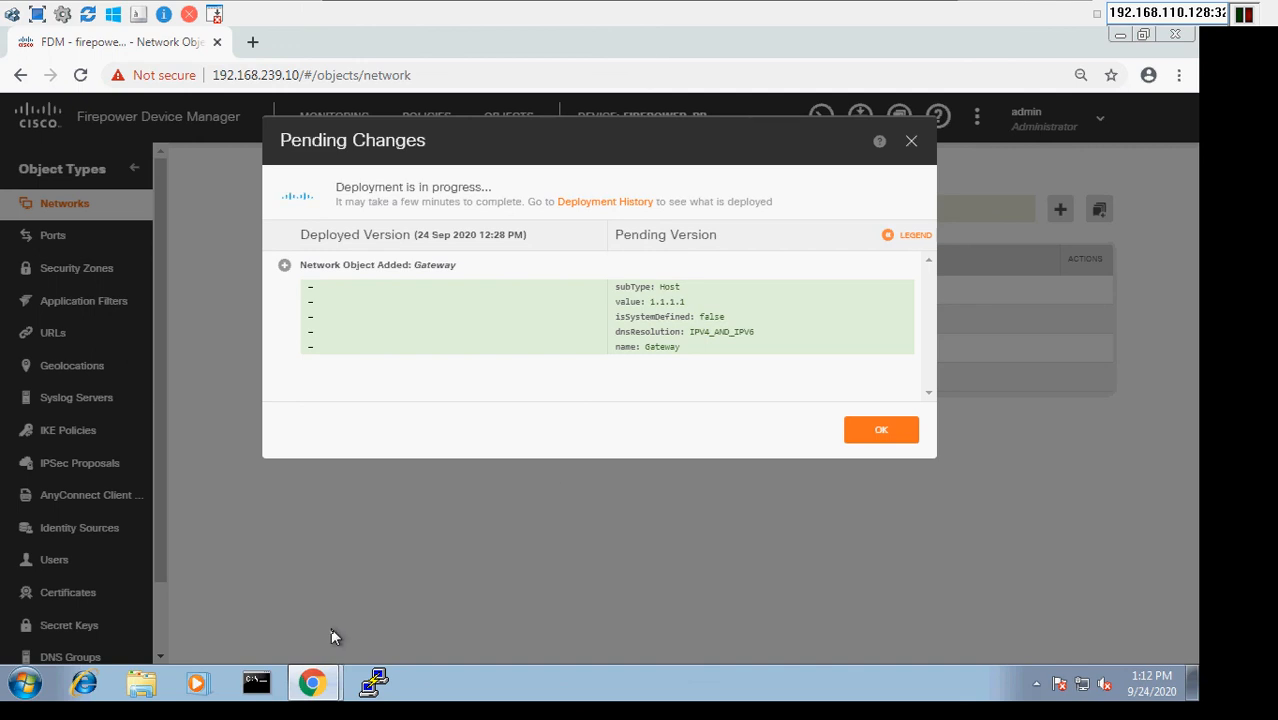
- Switch to the standby unit's window and reload its network objects list to look for the Gateway object
left_click(308, 696)
mouse_move(325, 690)
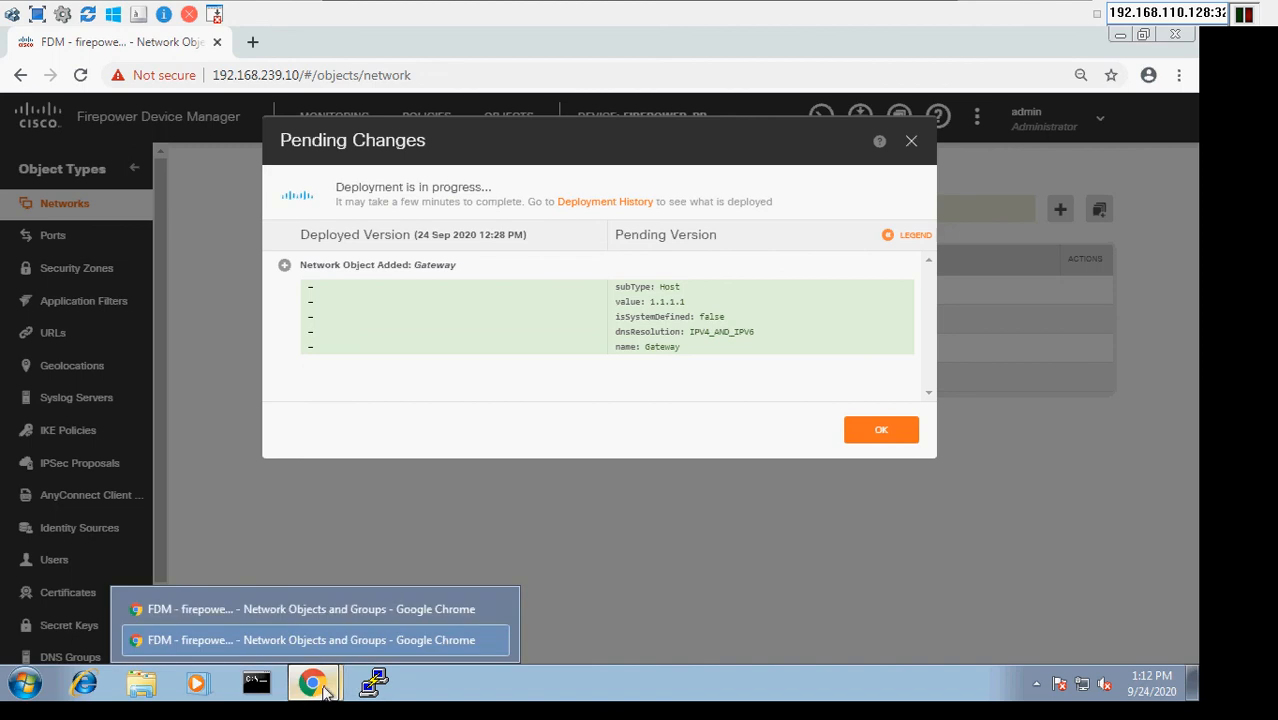
left_click(357, 616)
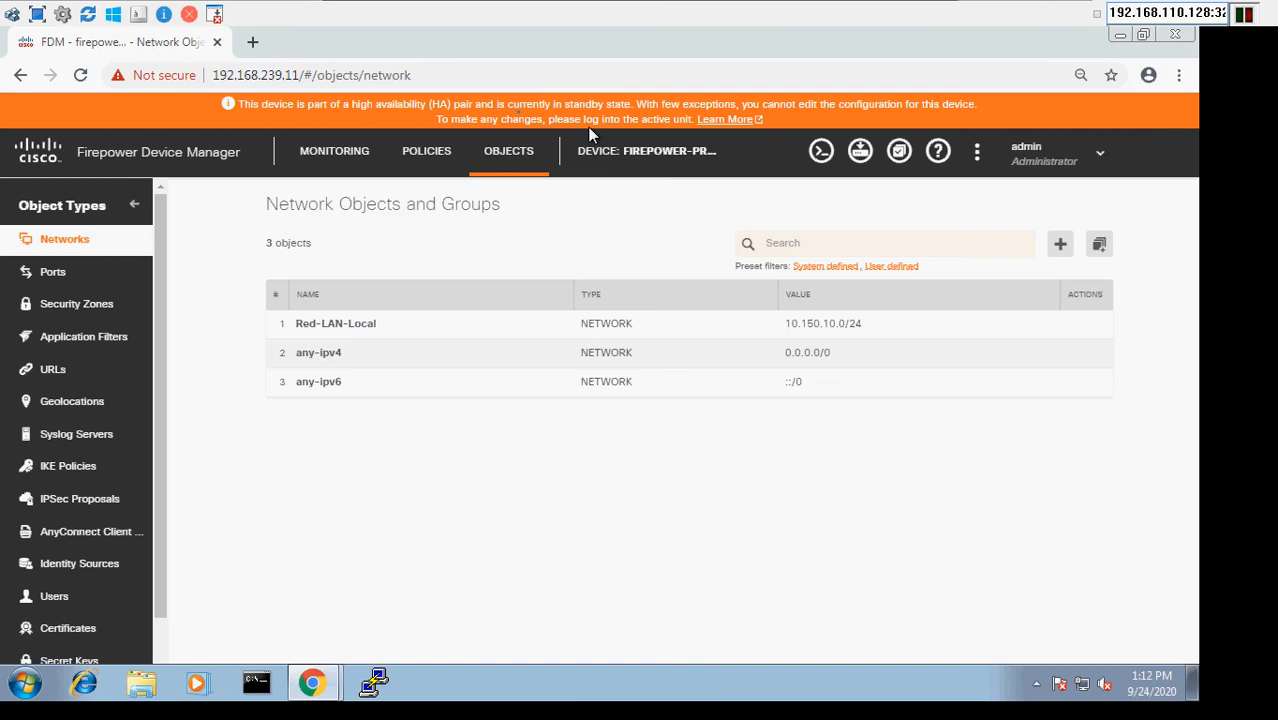
left_click(617, 156)
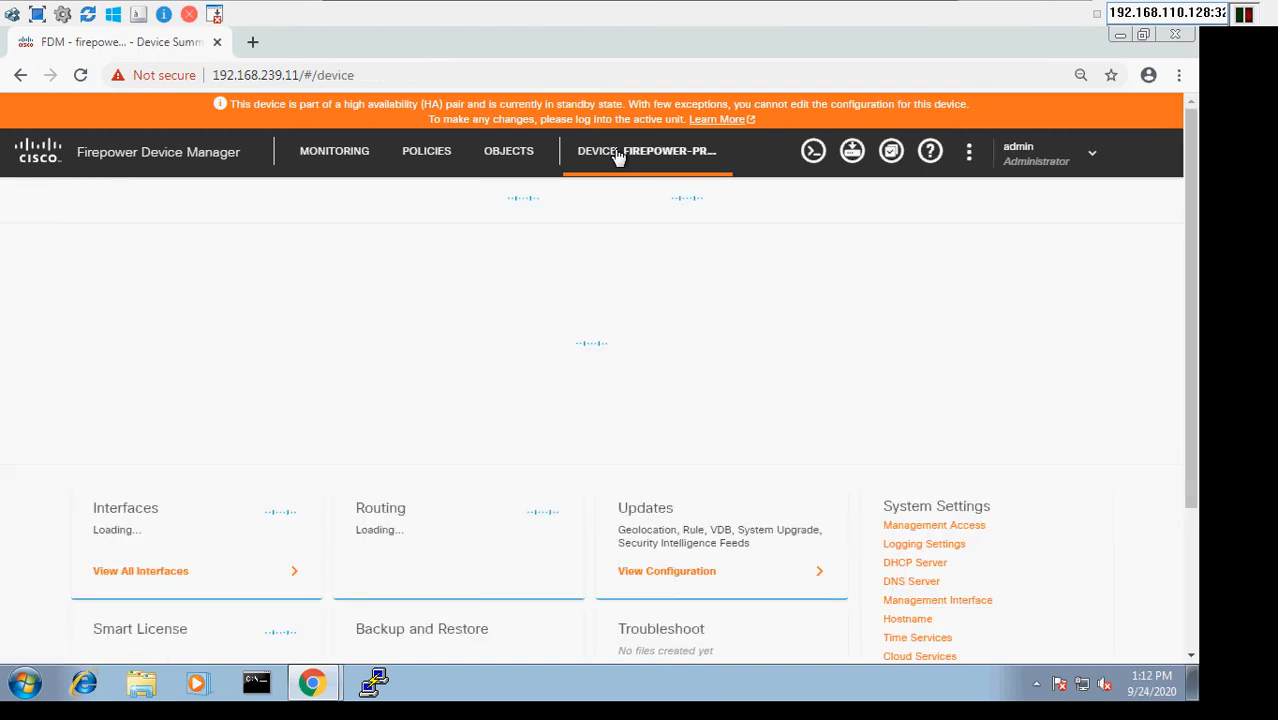
left_click(510, 171)
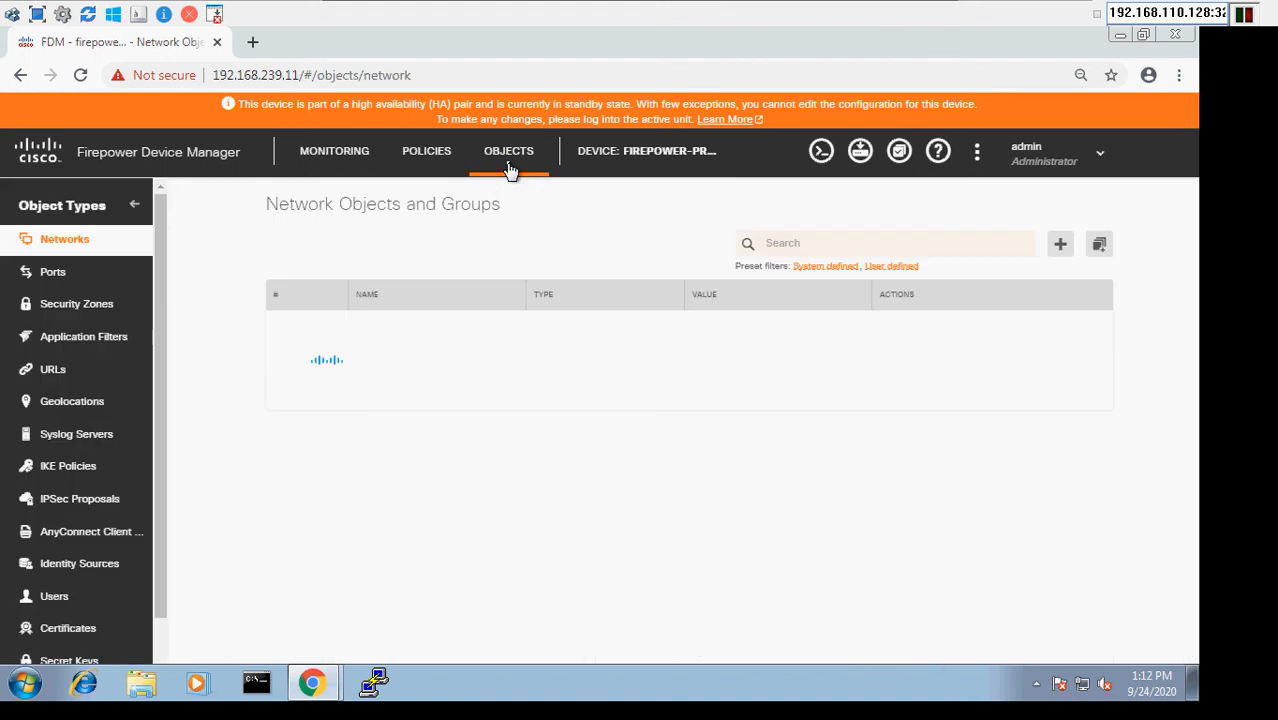
left_click(643, 163)
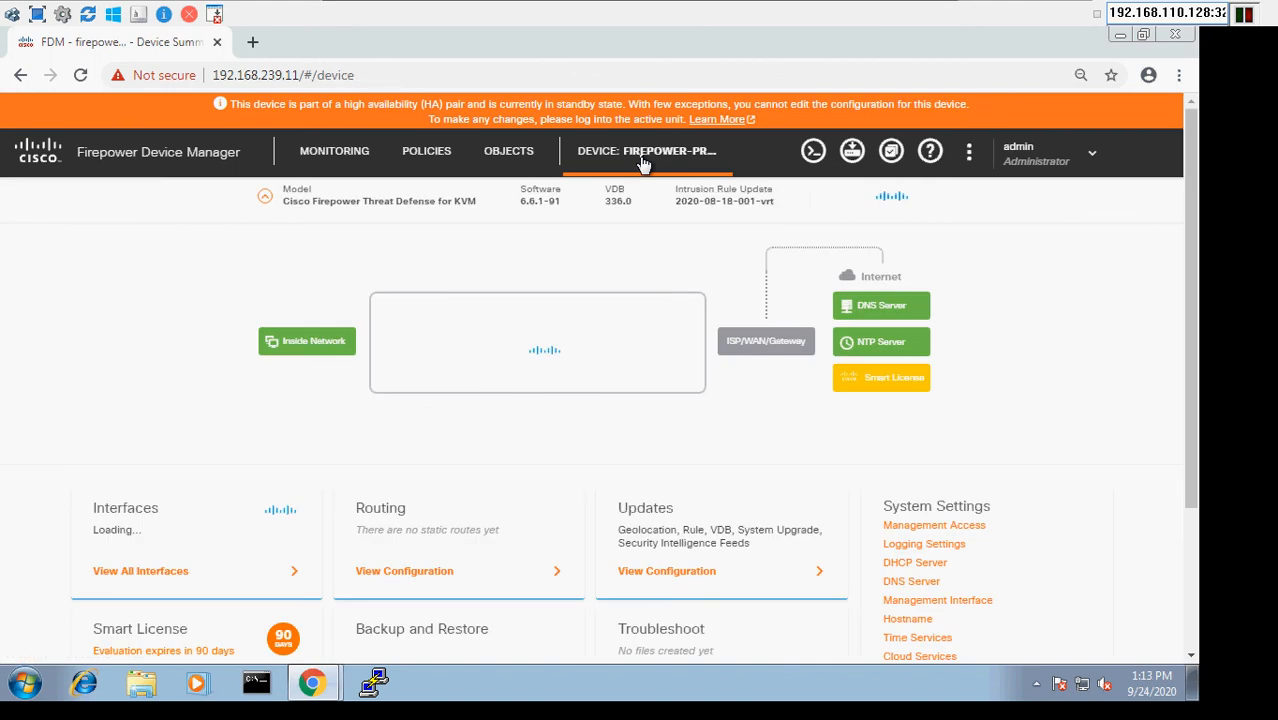
left_click(528, 162)
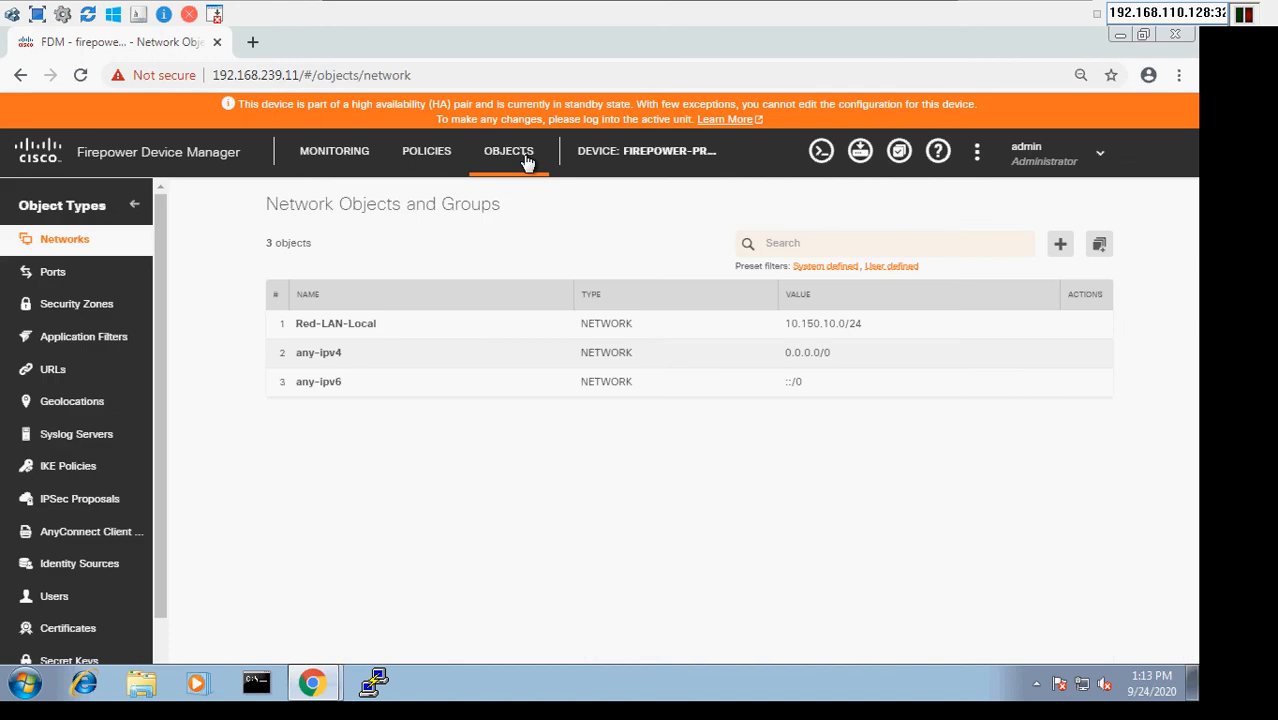
- Return to the primary firewall at 192.168.239.10, check the deployment result and close the pending changes dialog
left_click(320, 688)
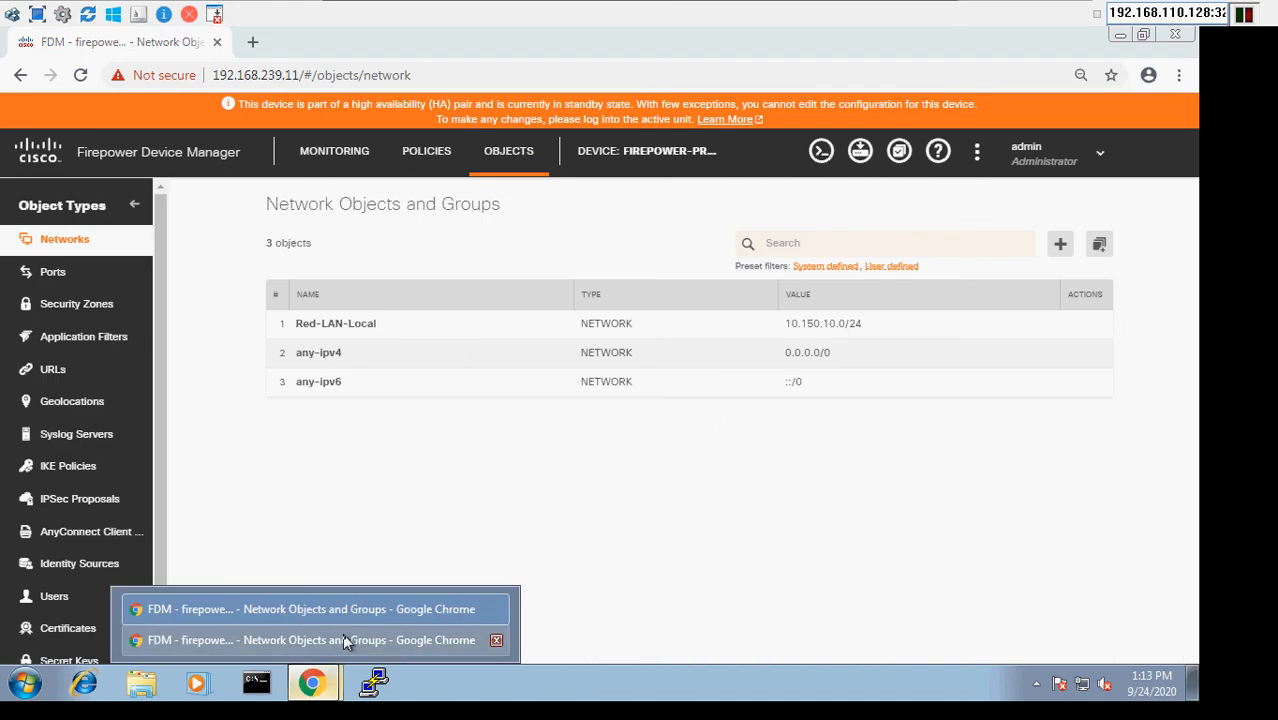
left_click(348, 639)
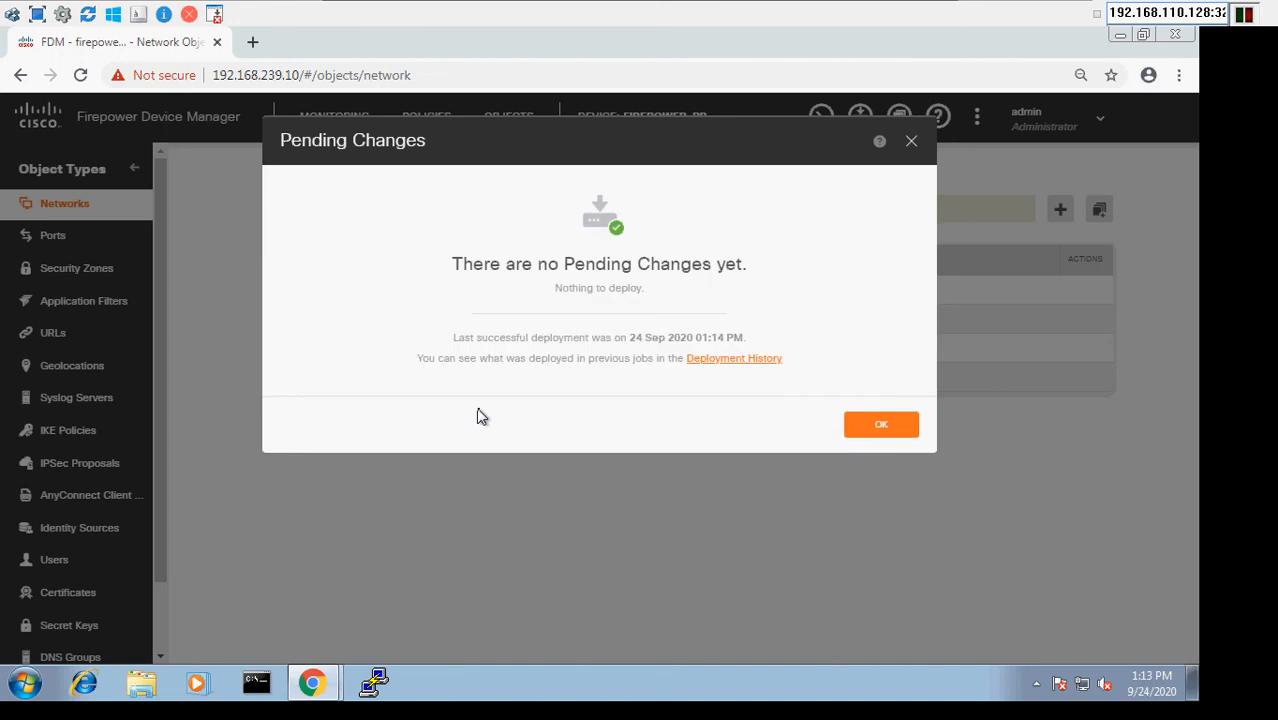
left_click(873, 426)
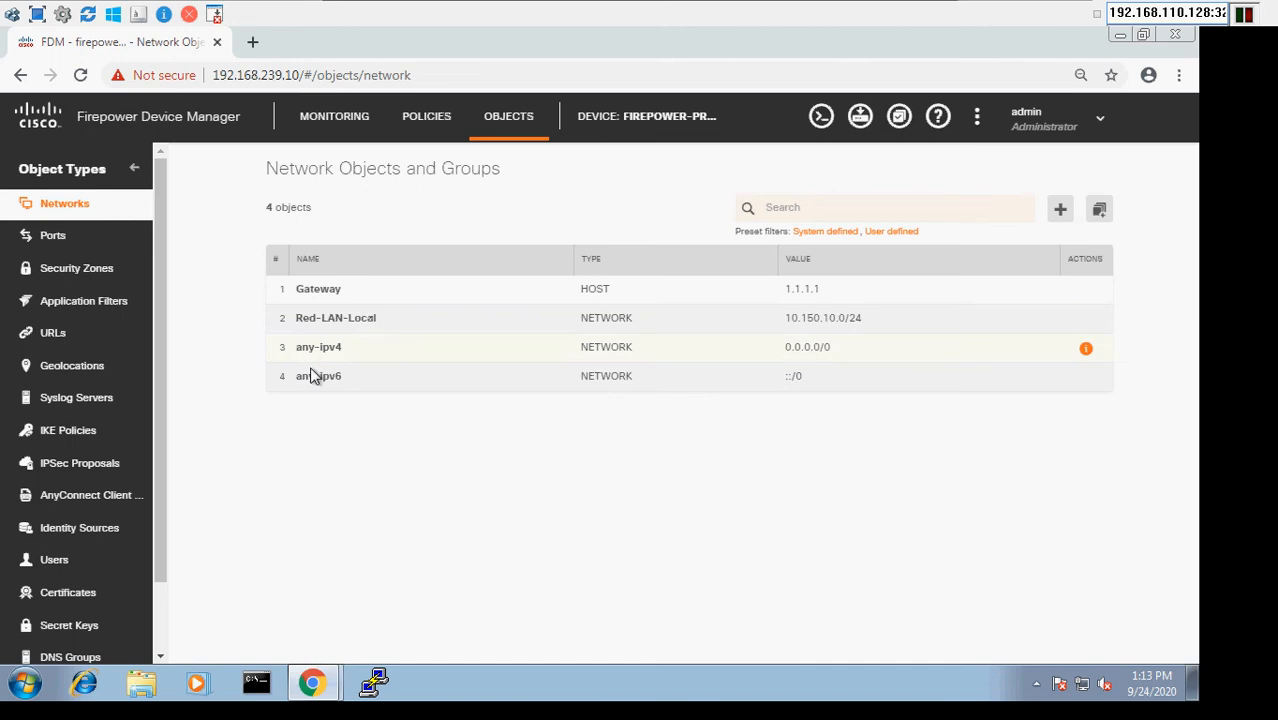
- Switch to the standby unit's window and recheck its device summary and network objects for the replicated Gateway object
left_click(315, 685)
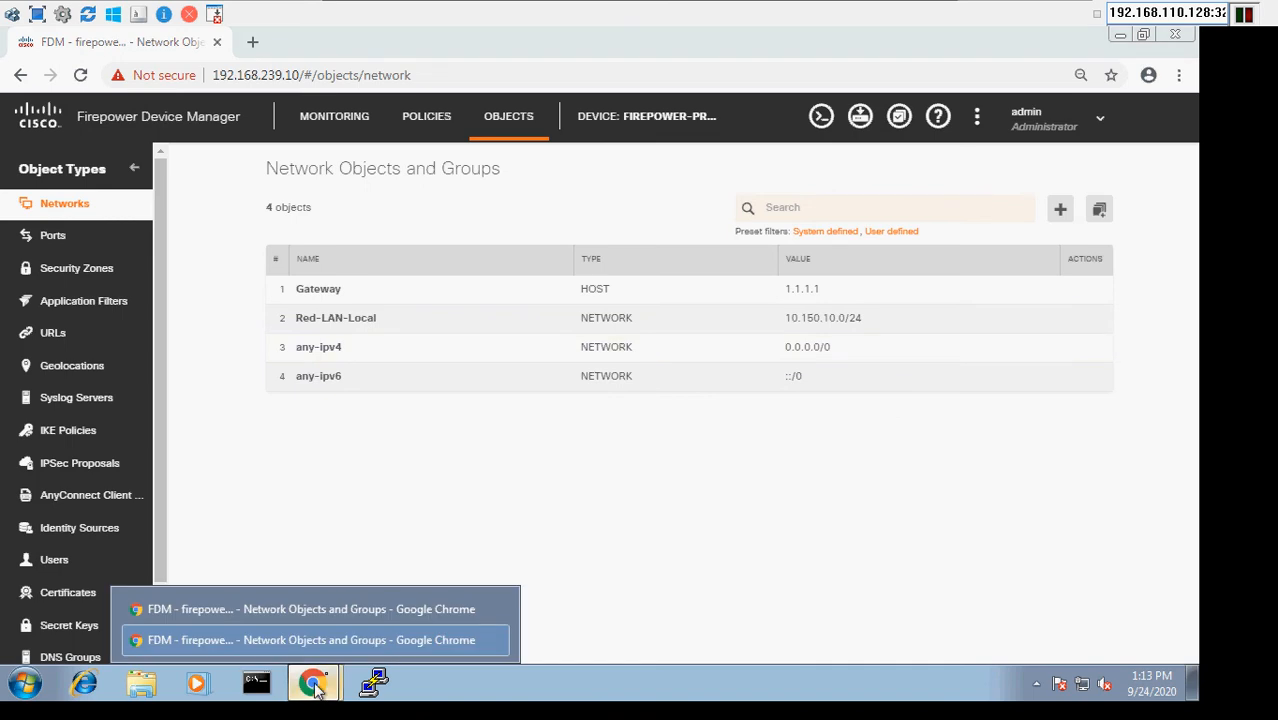
left_click(388, 609)
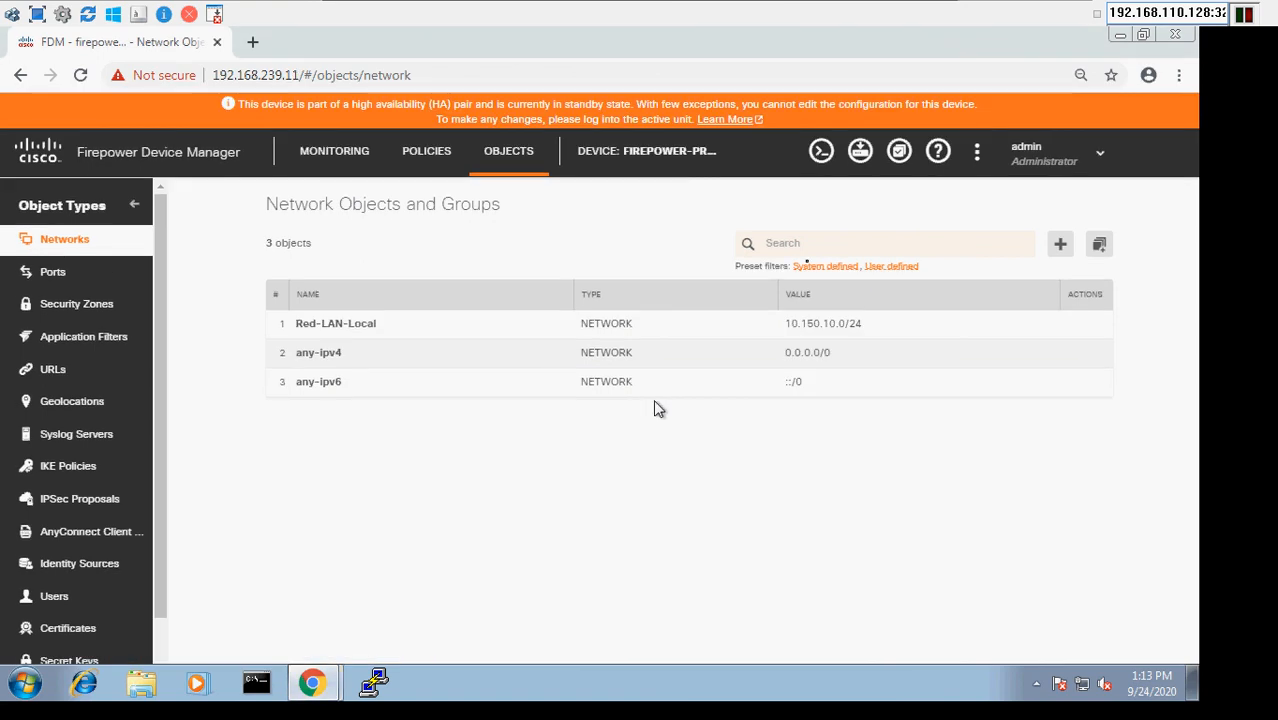
left_click(660, 170)
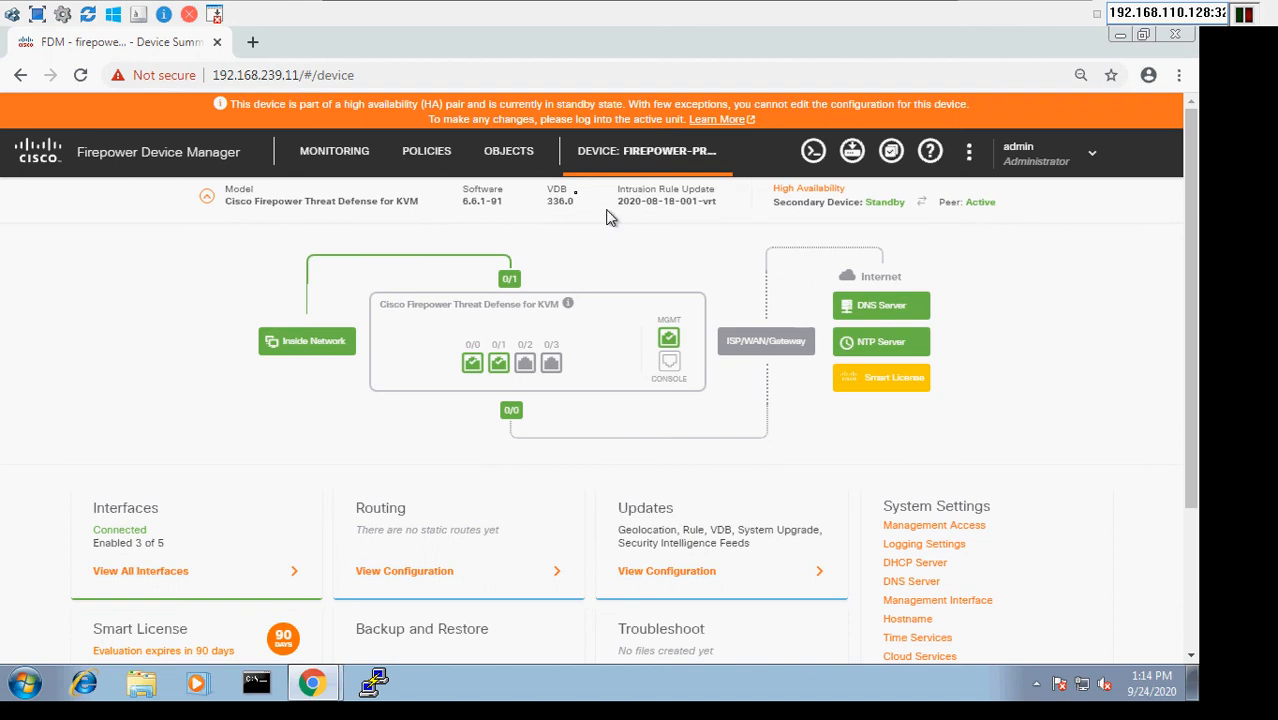
left_click(519, 160)
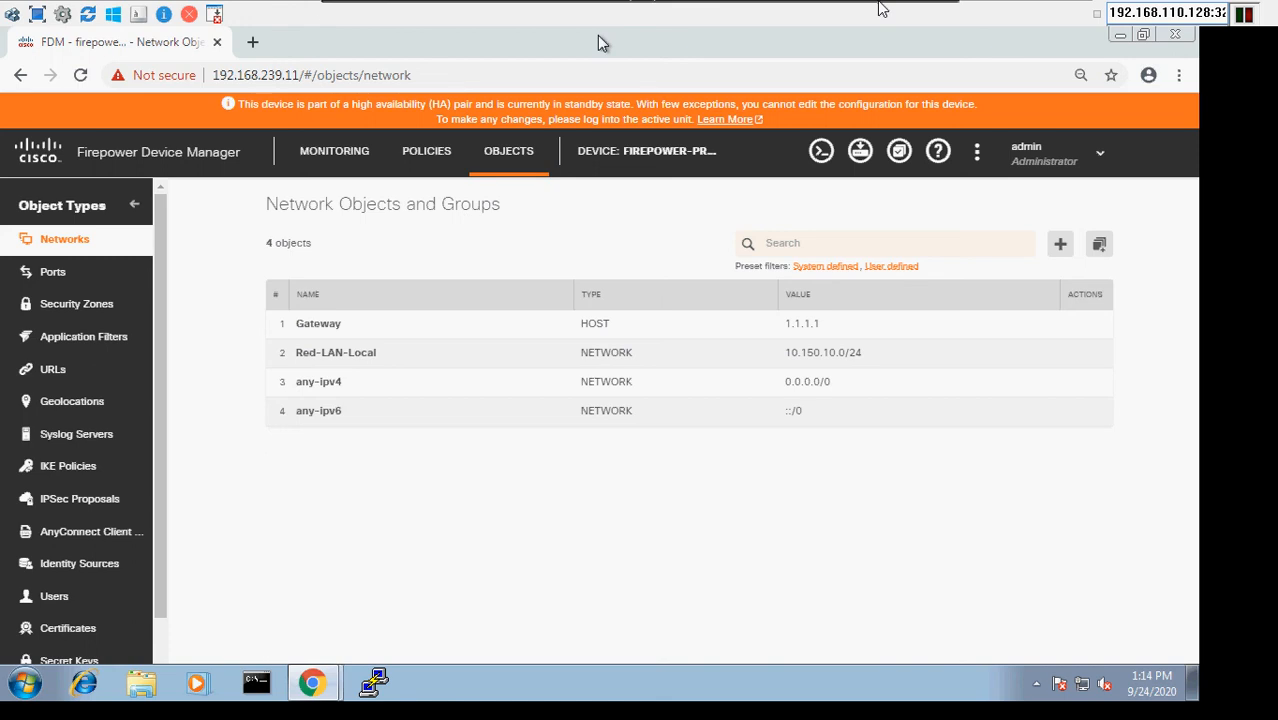
- Leave the Windows VM, switch to the FirePower1 console and run "show failover state"
left_click(907, 9)
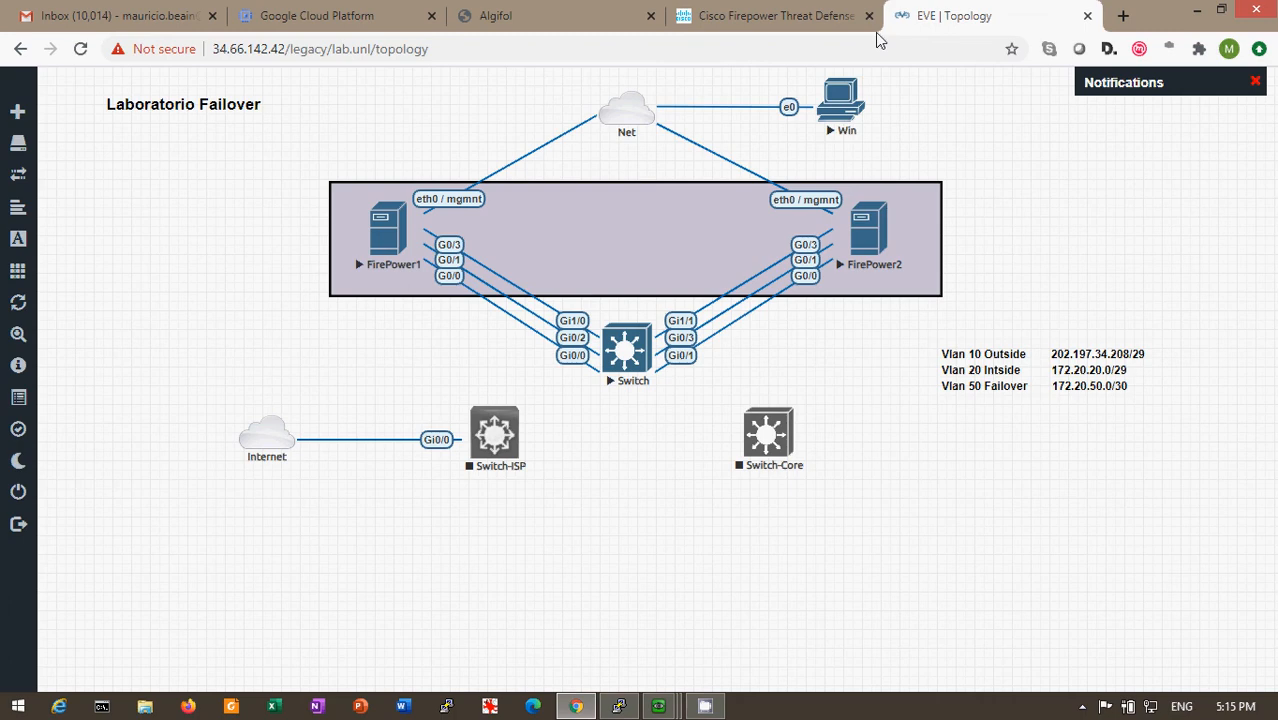
left_click(646, 706)
left_click(815, 653)
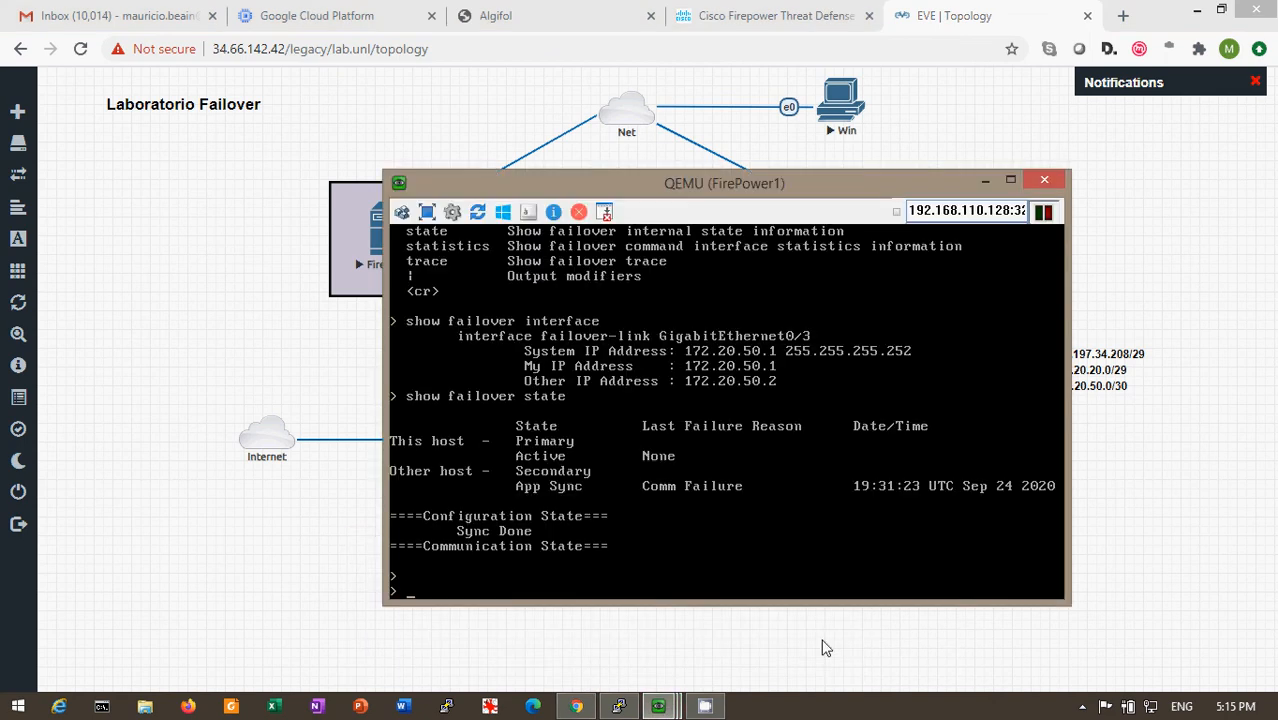
key("Return")
key("Return")
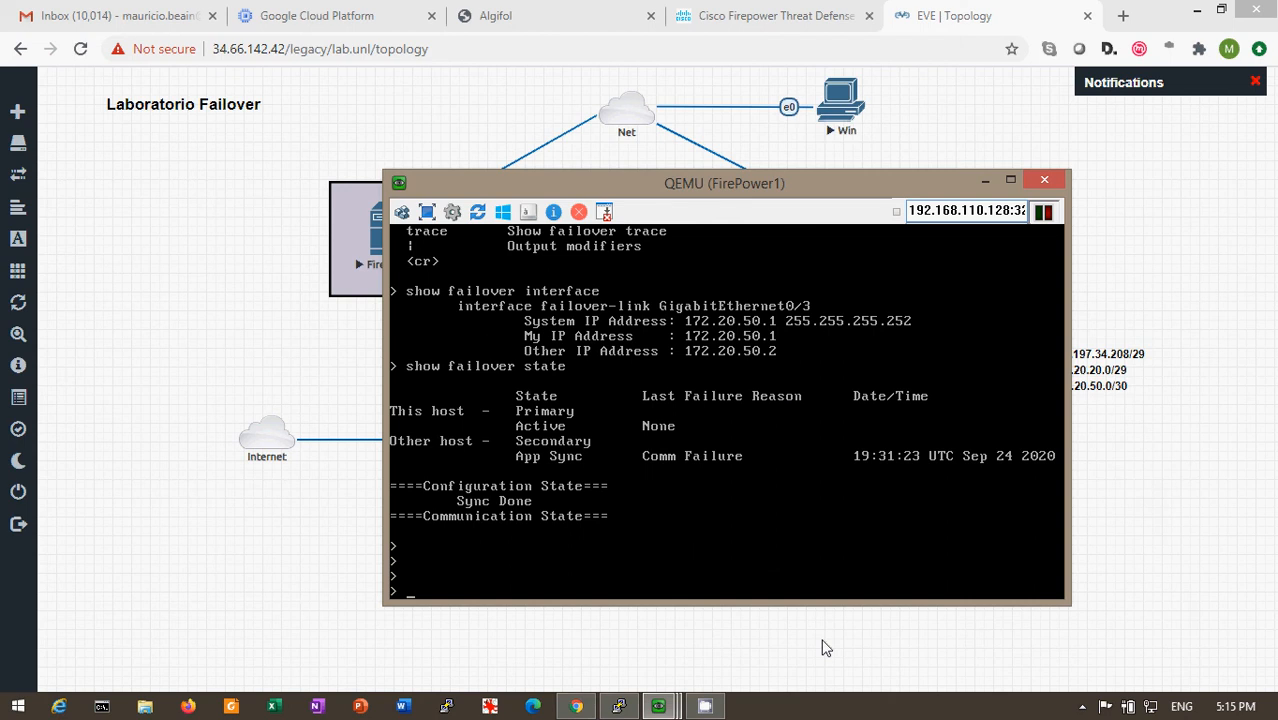
type("show failover state")
key("Return")
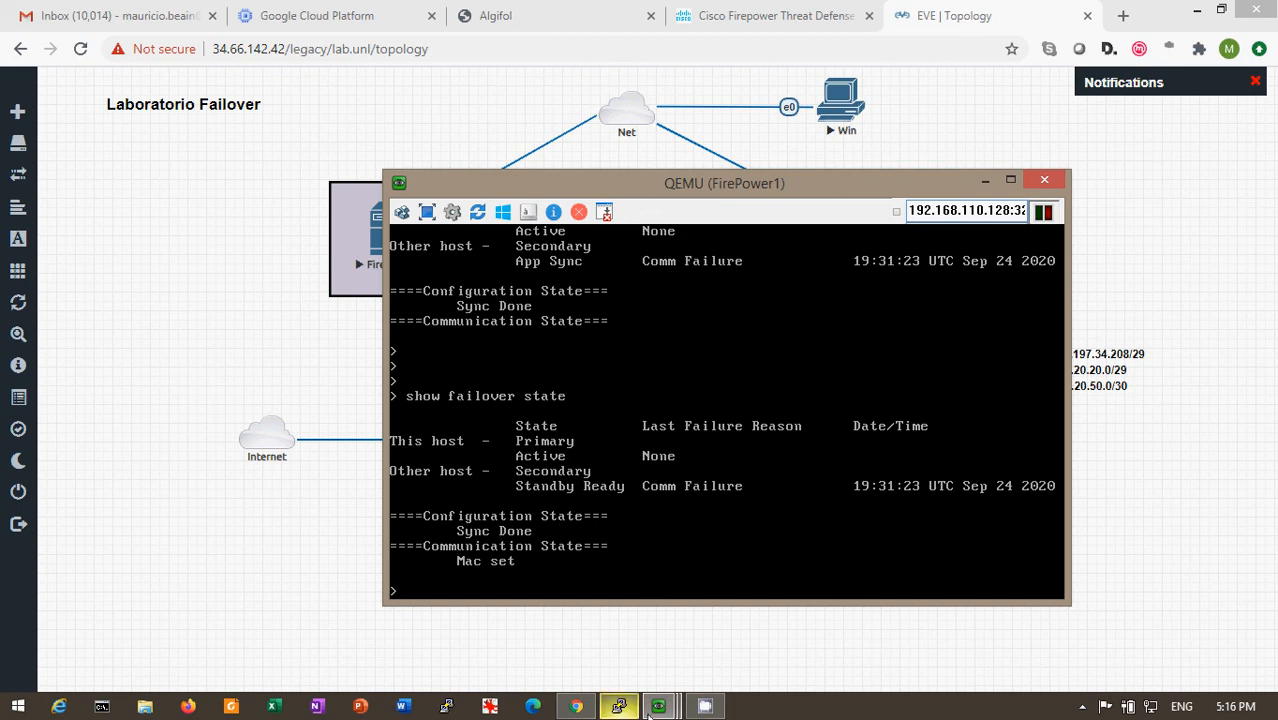
- Switch to the FirePower2 console, move its window beside FirePower1's and run "show failover state"
left_click(652, 710)
left_click(515, 667)
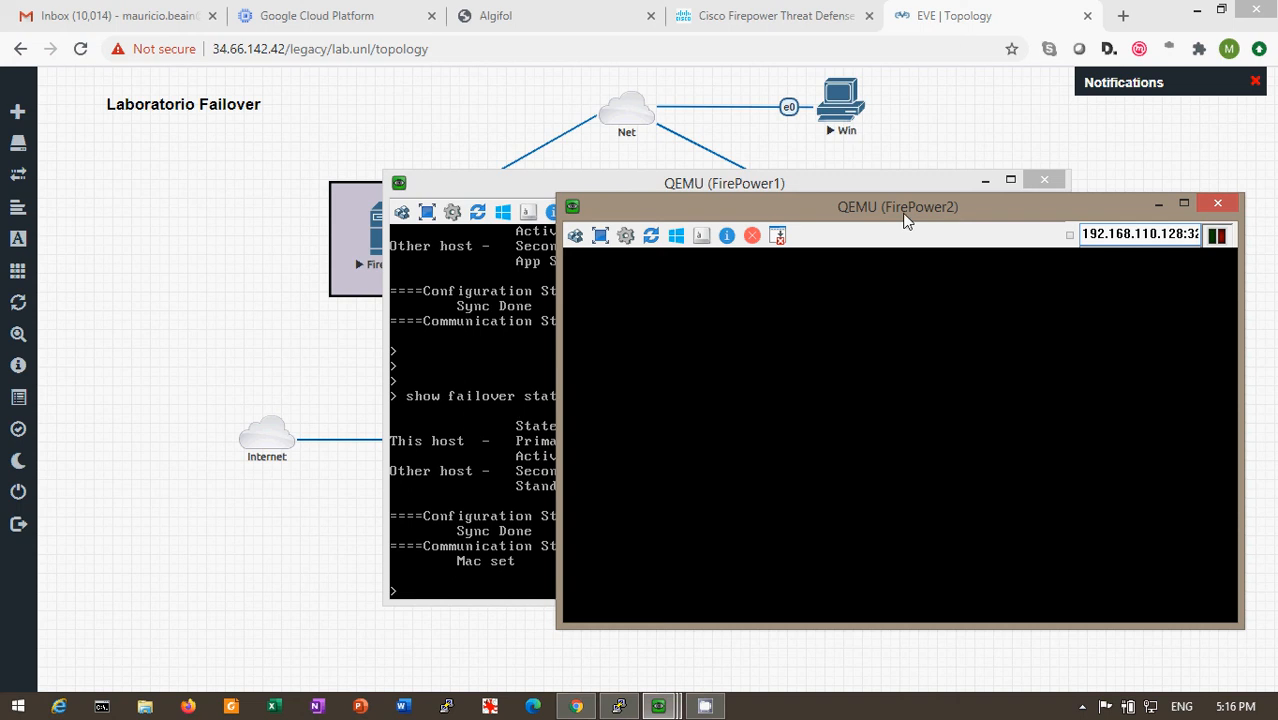
left_click_drag(921, 212, 961, 135)
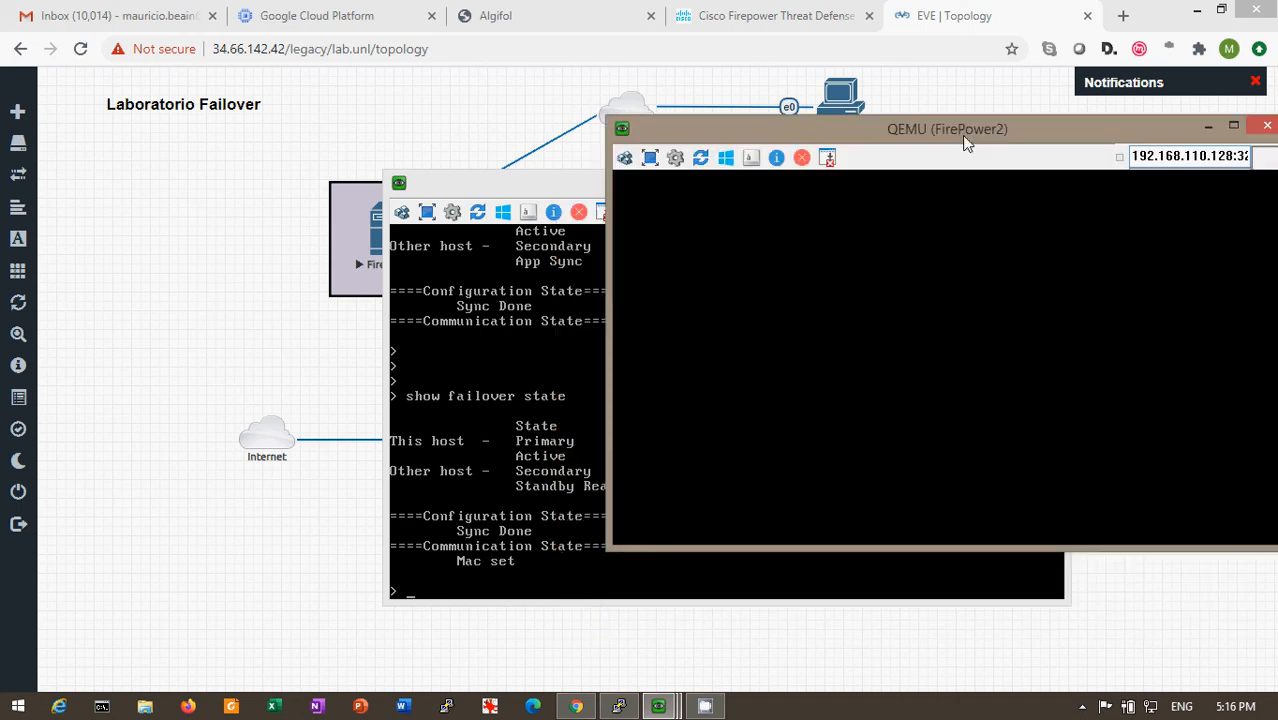
type("show")
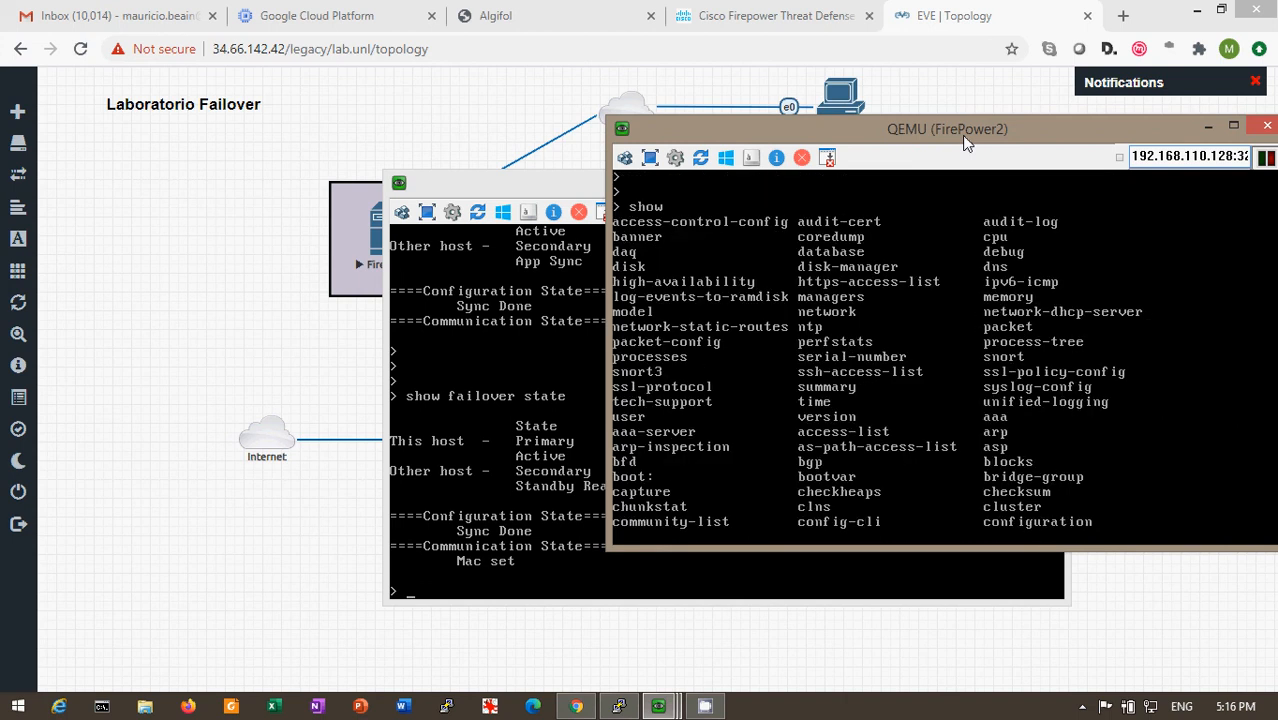
type("fia")
key("BackSpace")
key("BackSpace")
type("ailover ?s")
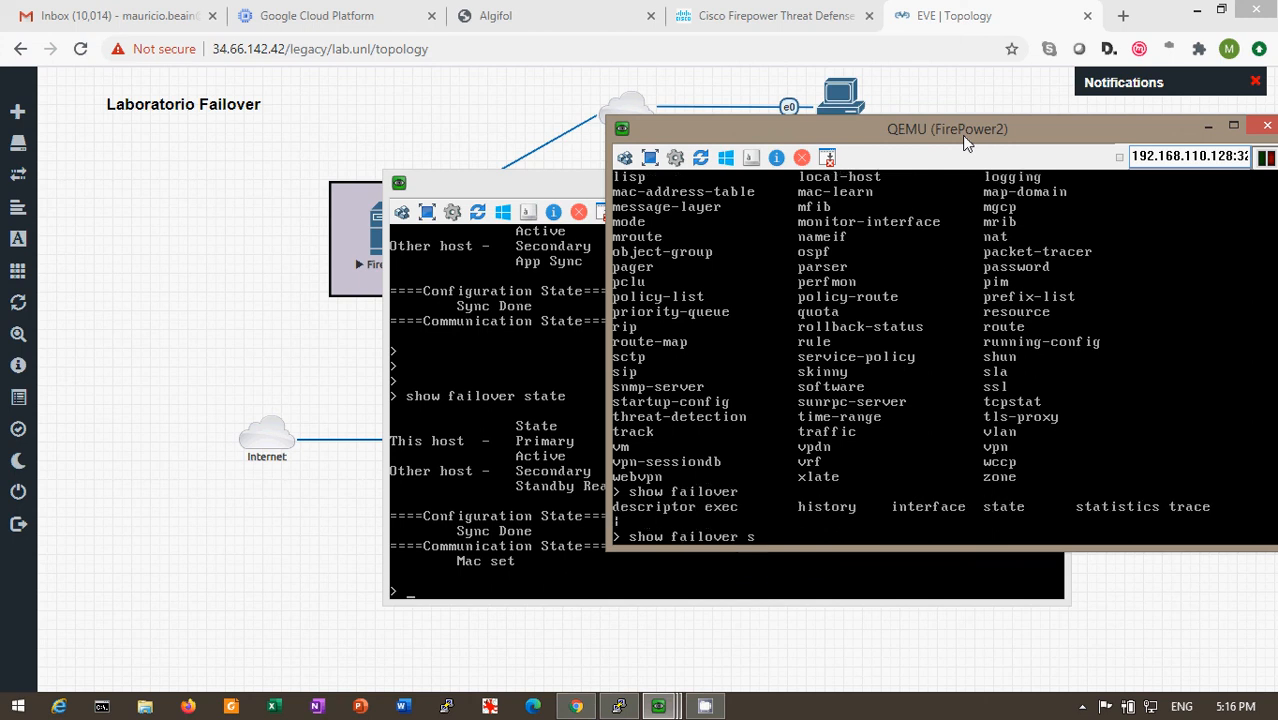
type("tate")
key("Return")
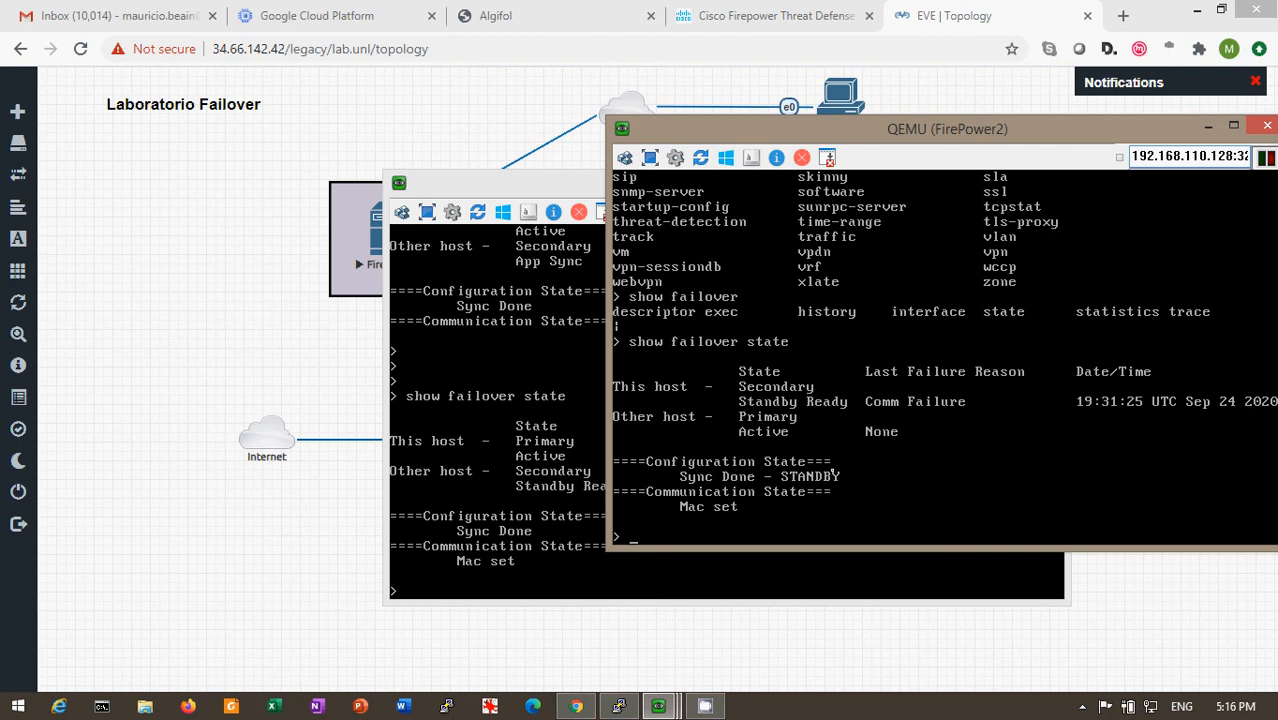
key("Return")
key("Return")
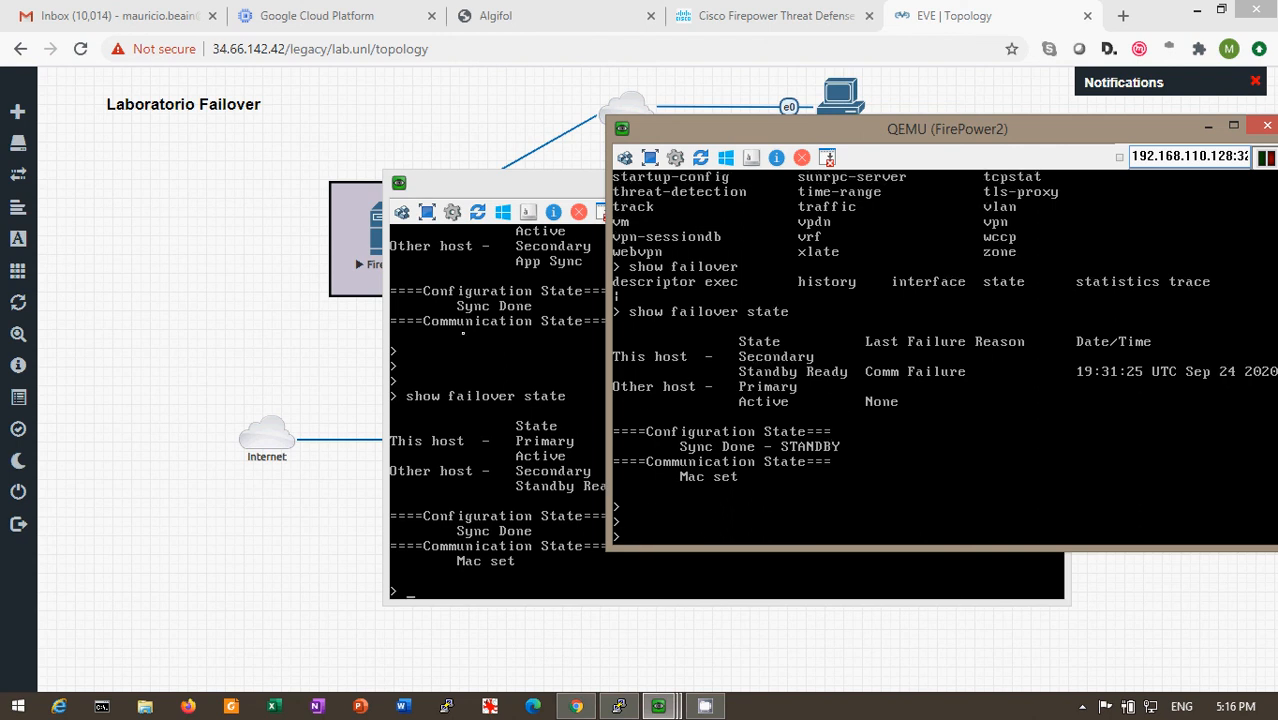
- Return to the Windows VM and view the High Availability status on the primary firewall's device summary at 192.168.239.10
left_click(340, 335)
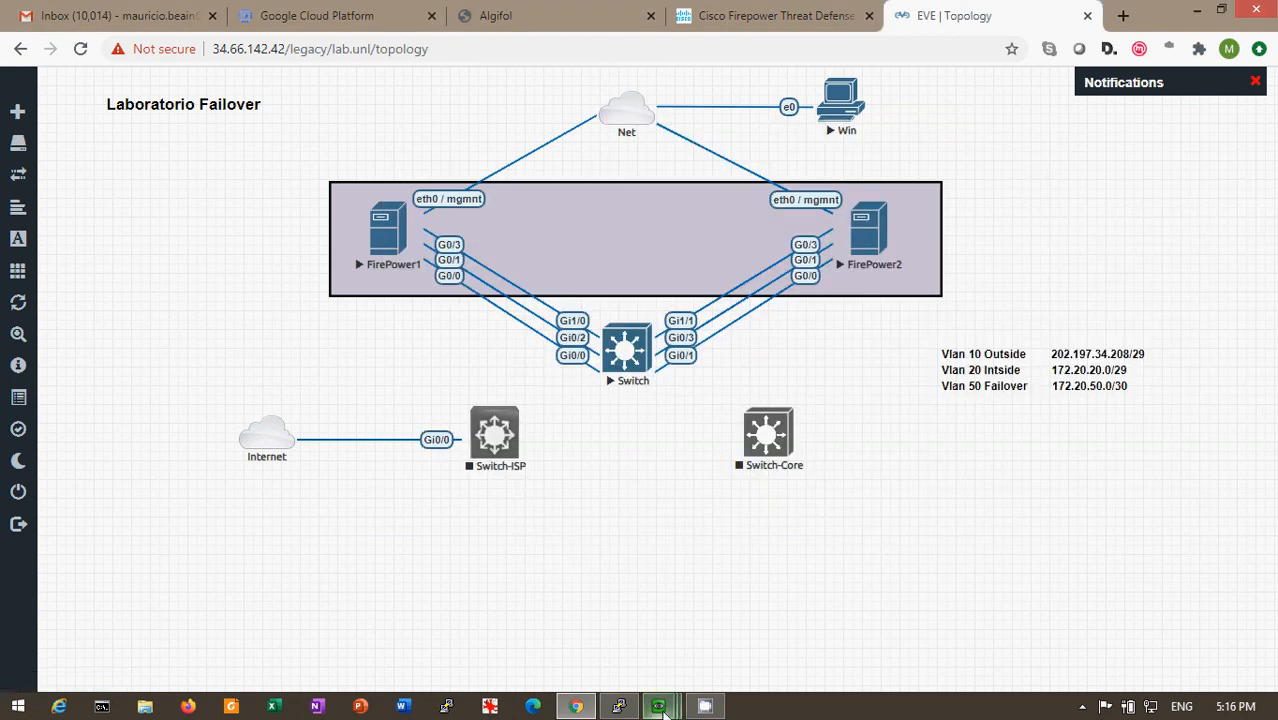
mouse_move(660, 706)
left_click(654, 653)
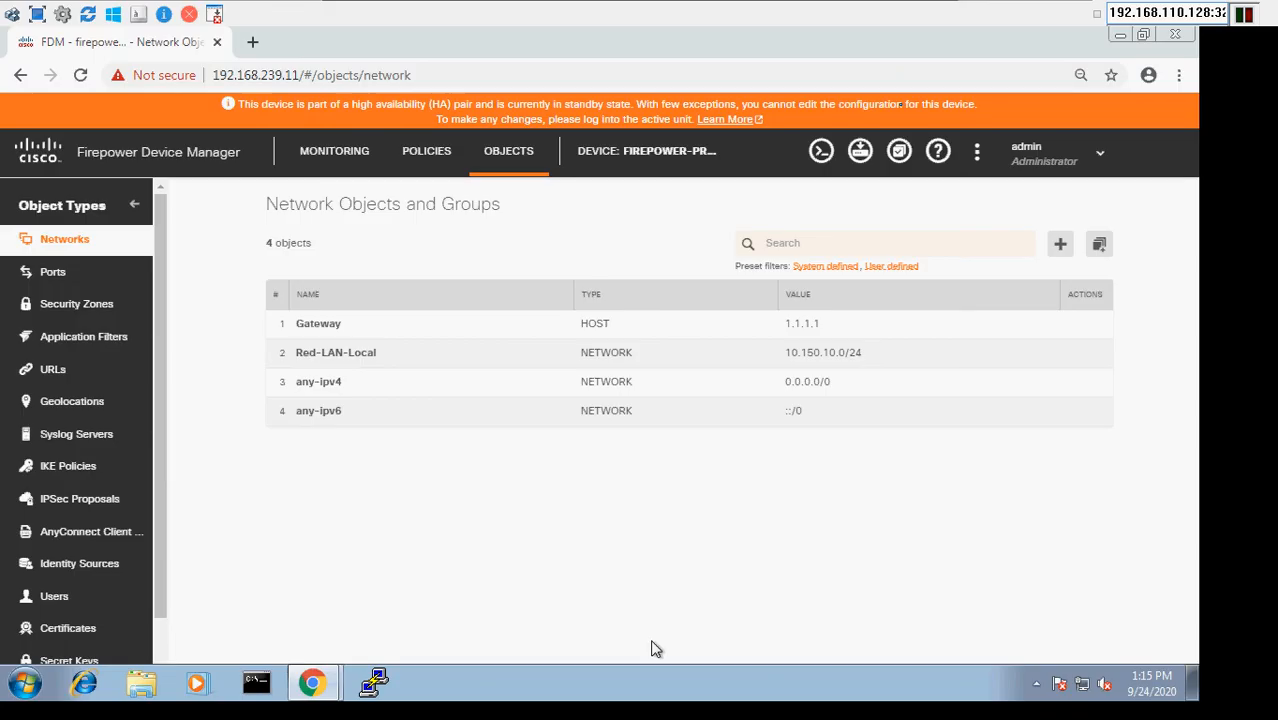
left_click(310, 686)
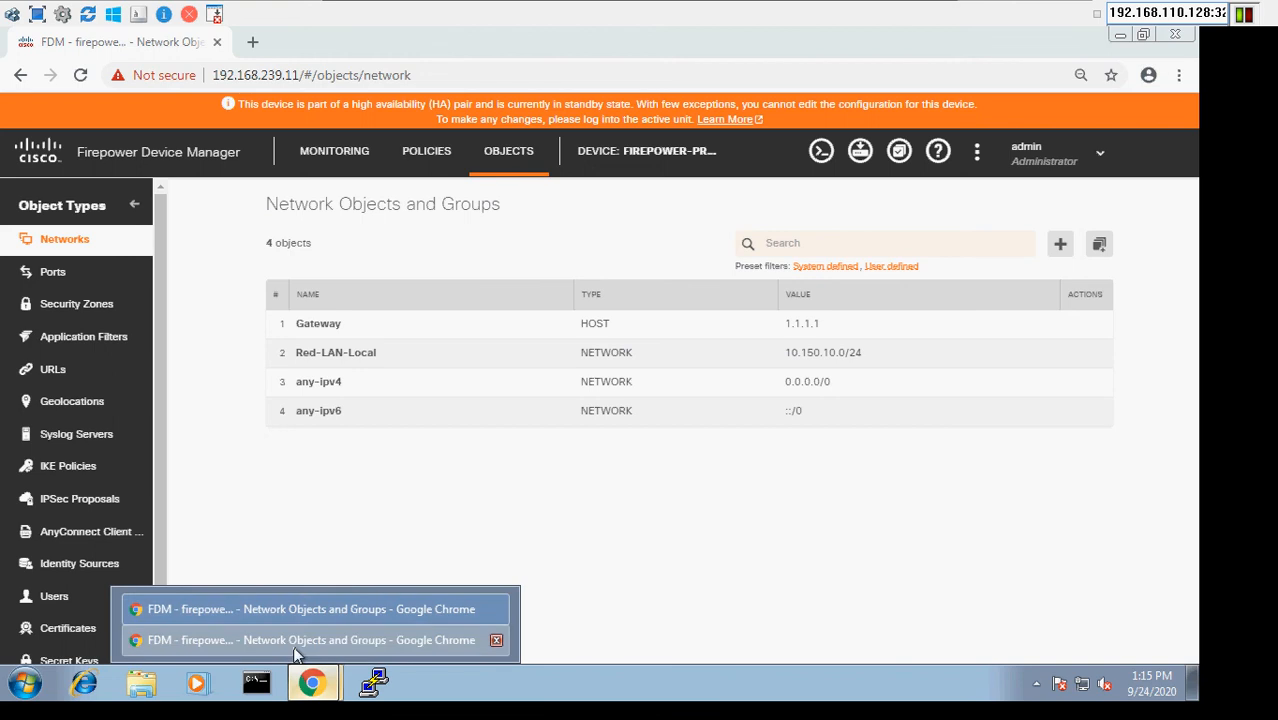
left_click(295, 650)
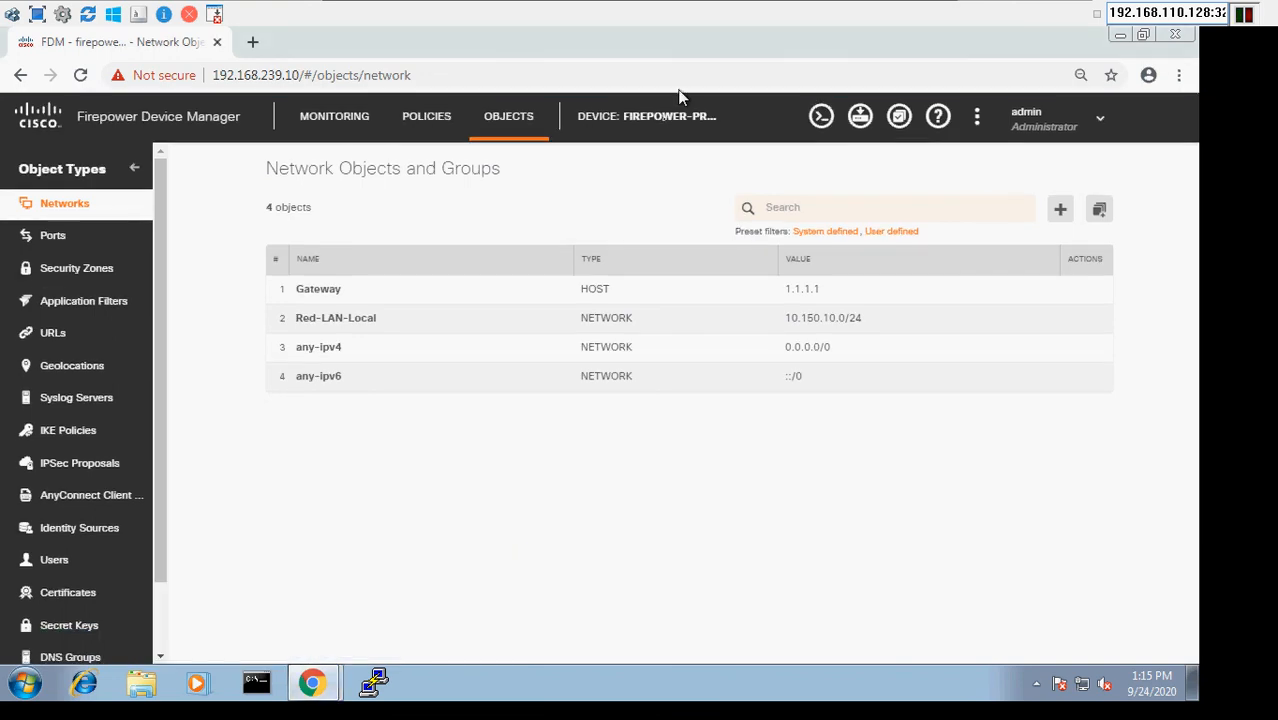
left_click(662, 127)
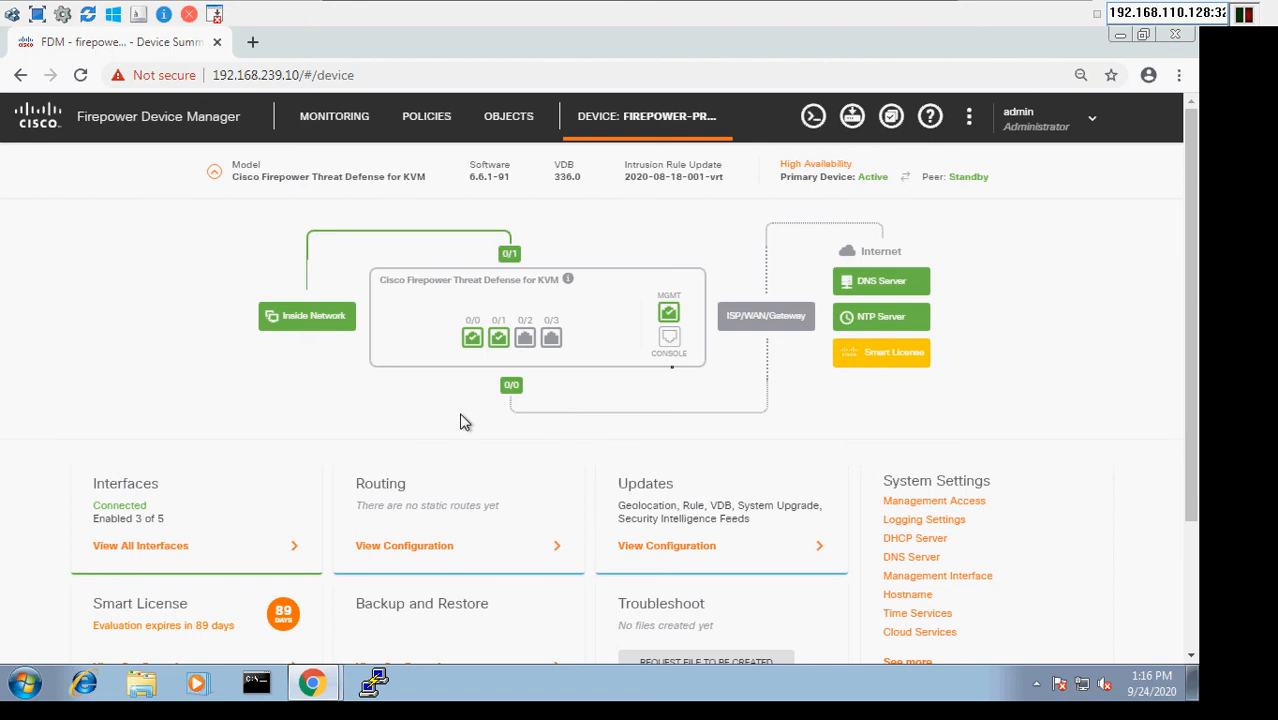
mouse_move(474, 347)
mouse_move(556, 338)
mouse_move(600, 3)
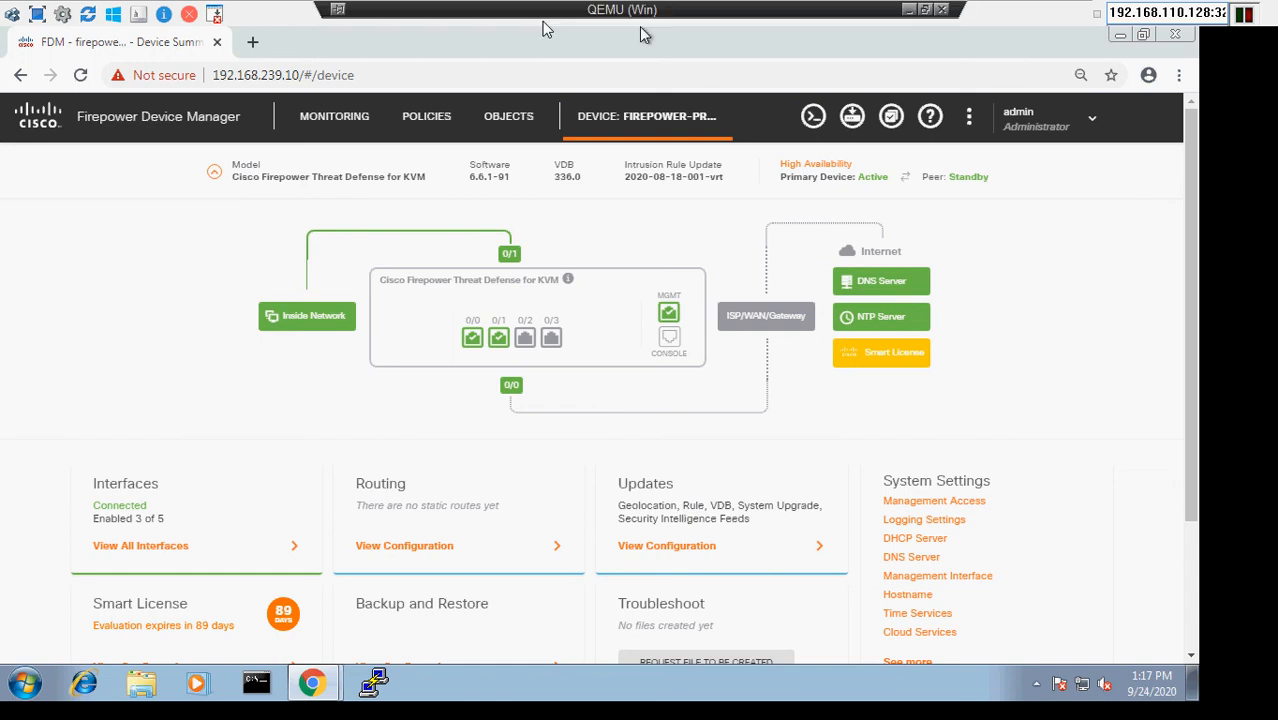
left_click(908, 10)
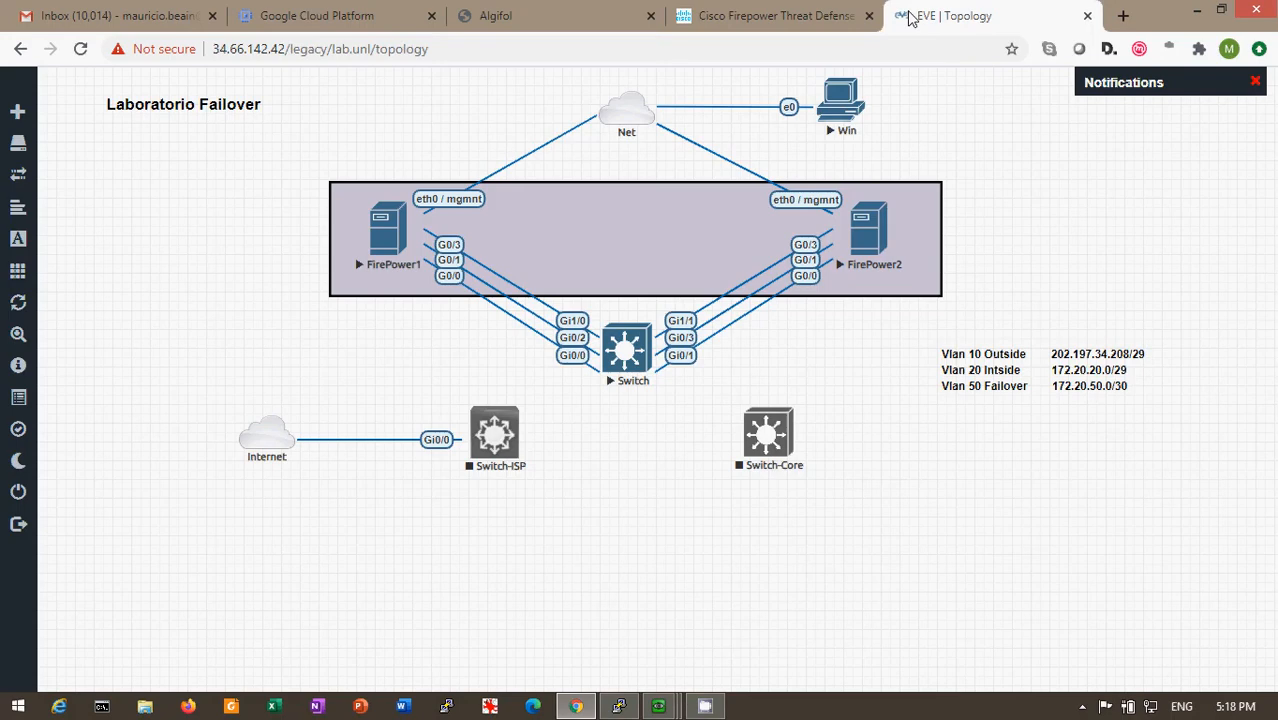
mouse_move(705, 706)
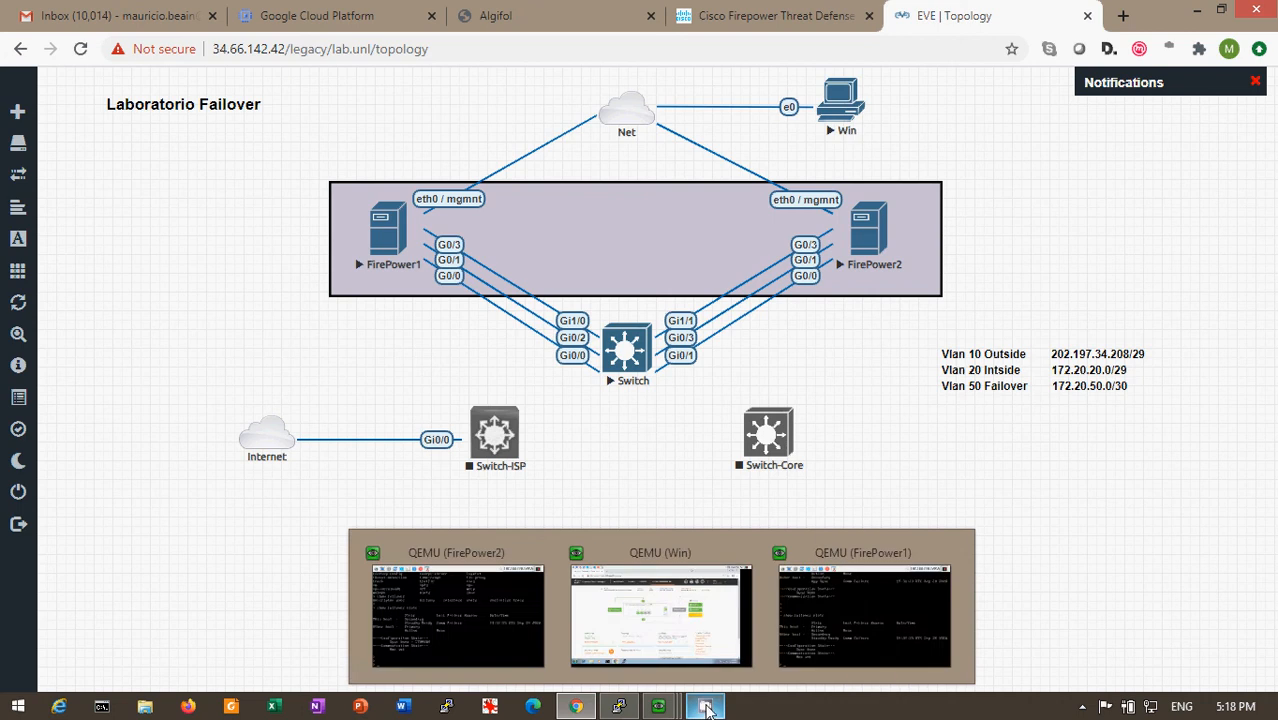
left_click(1082, 707)
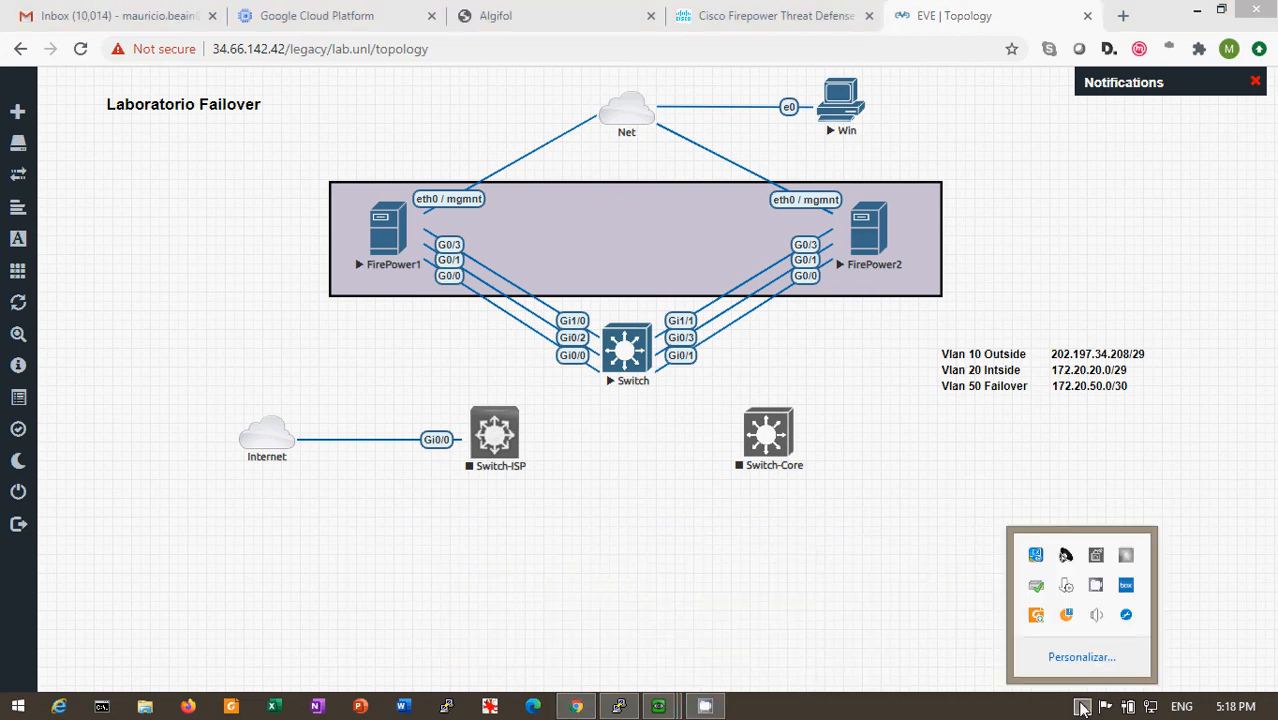